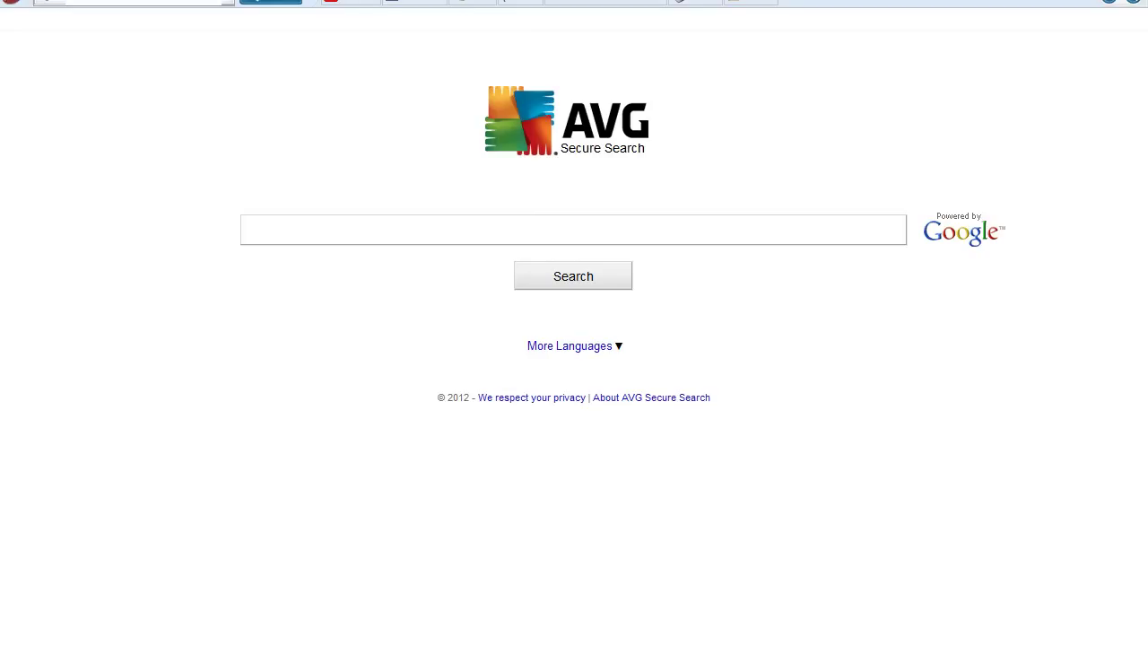
Load 000webhost.com in the browser to see its free versus premium hosting plans.
type("0")
key("Return")
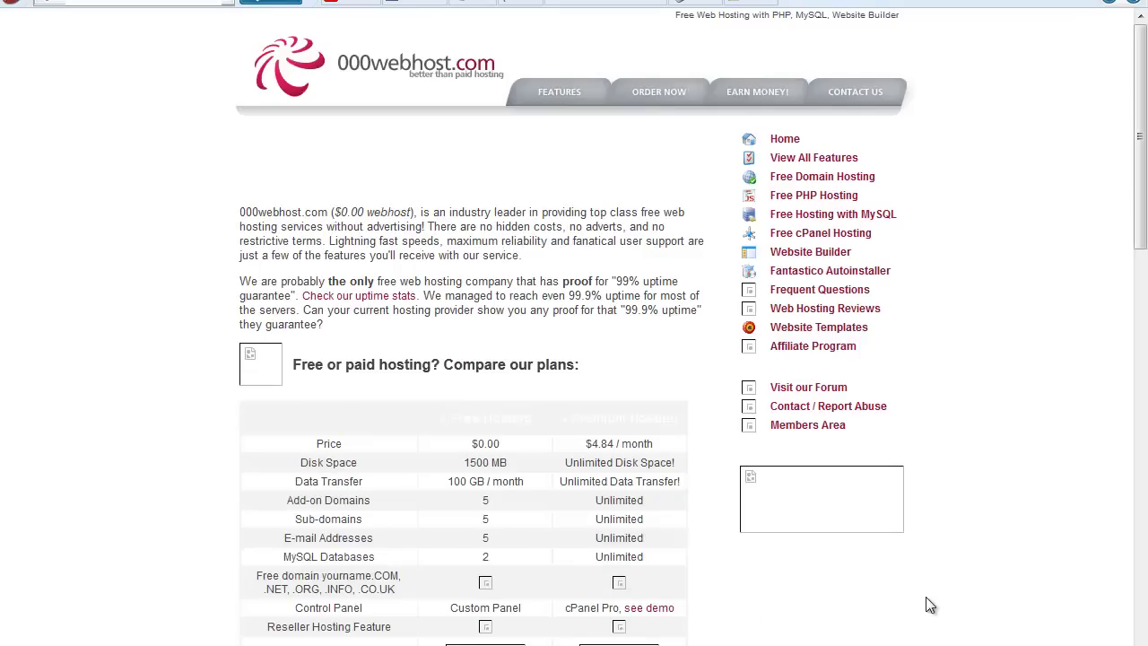
left_click_drag(1029, 509, 801, 518)
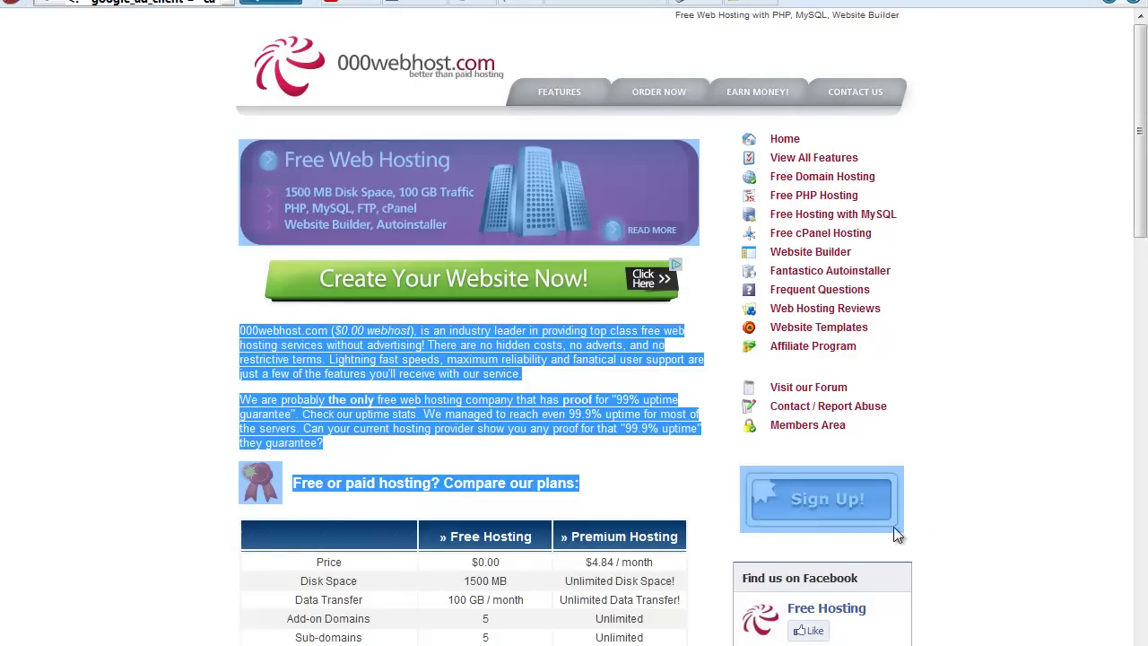
left_click(977, 514)
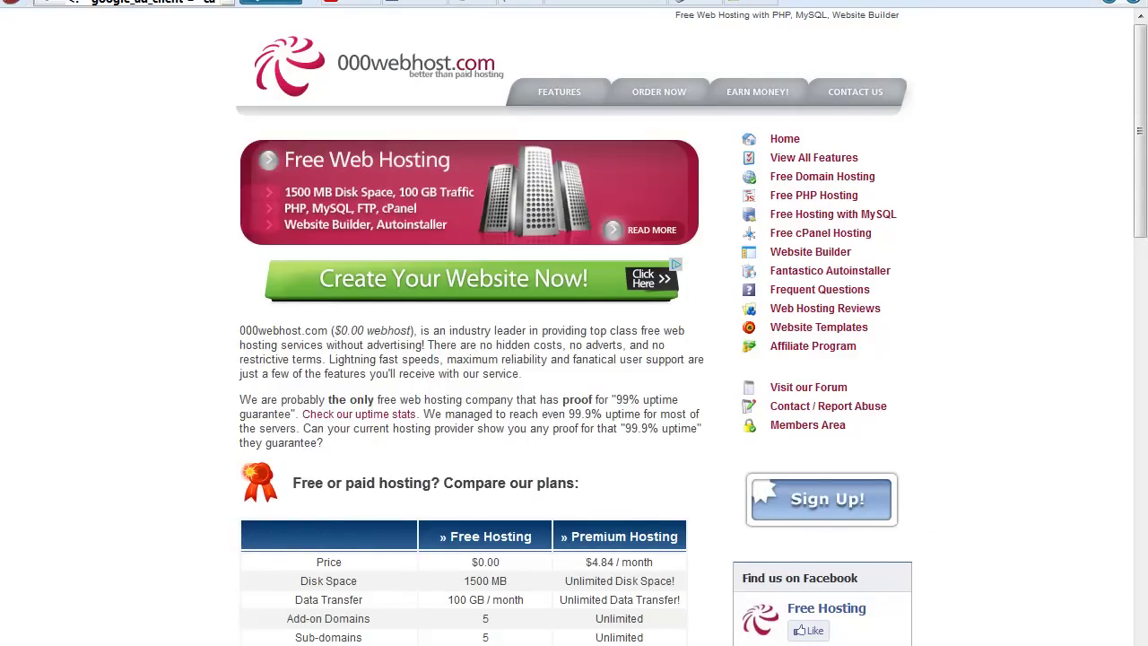
Log into the 000webhost members area with the saved e-mail, account password and captcha.
left_click(840, 538)
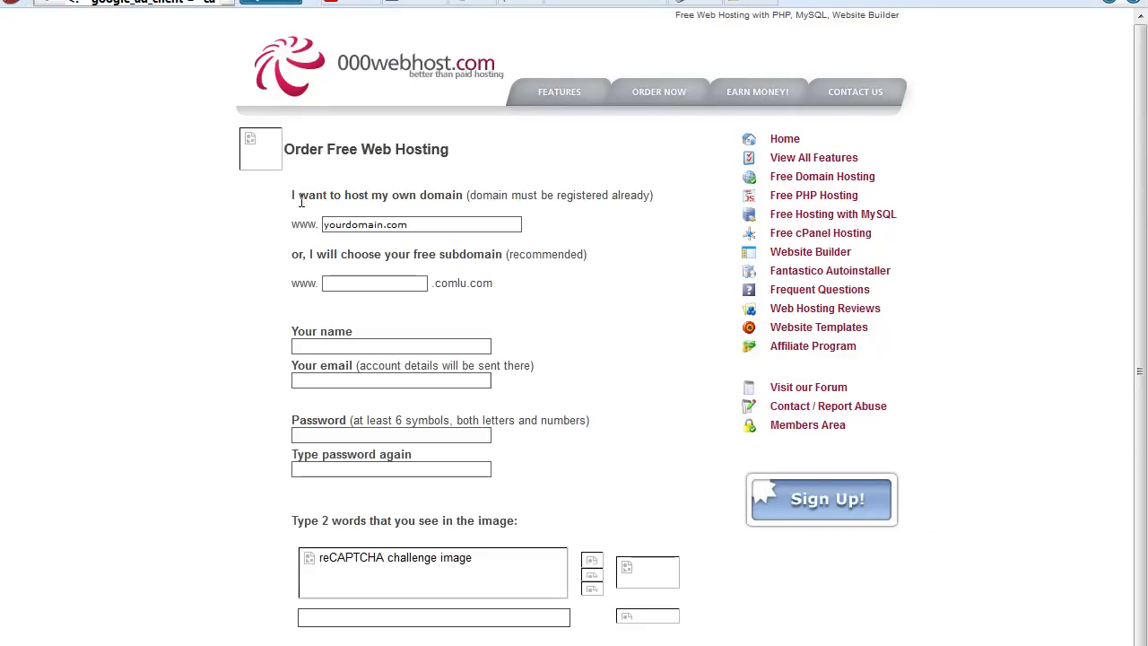
left_click_drag(277, 214, 134, 3)
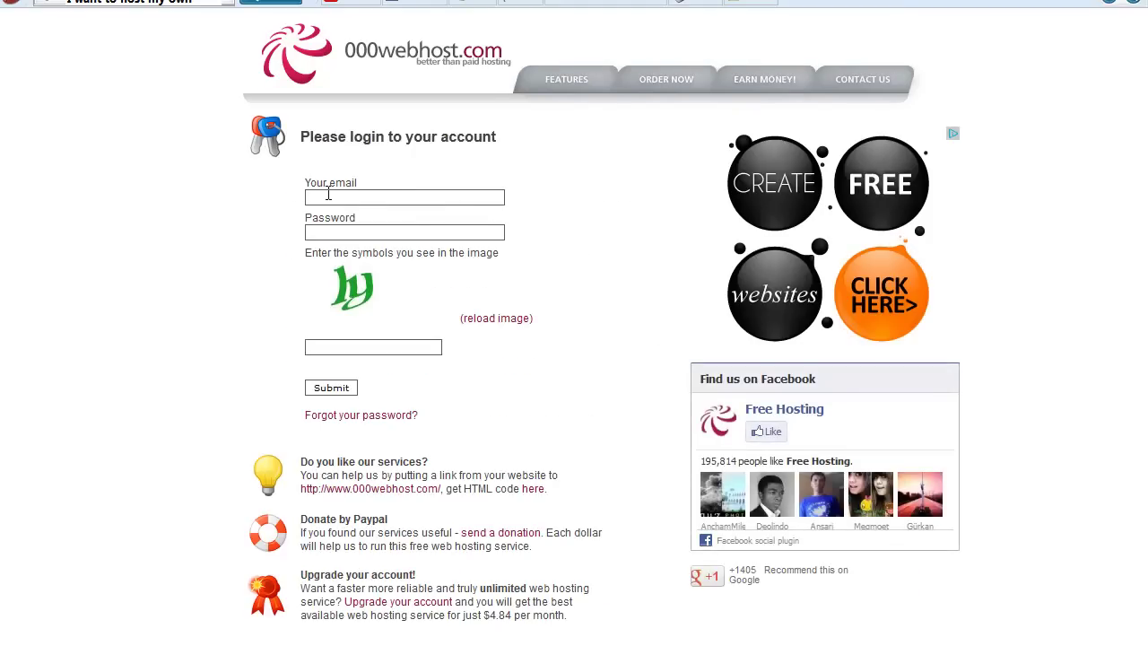
type("y")
key("Down")
key("Return")
key("Tab")
type("1")
key("Tab")
key("Return")
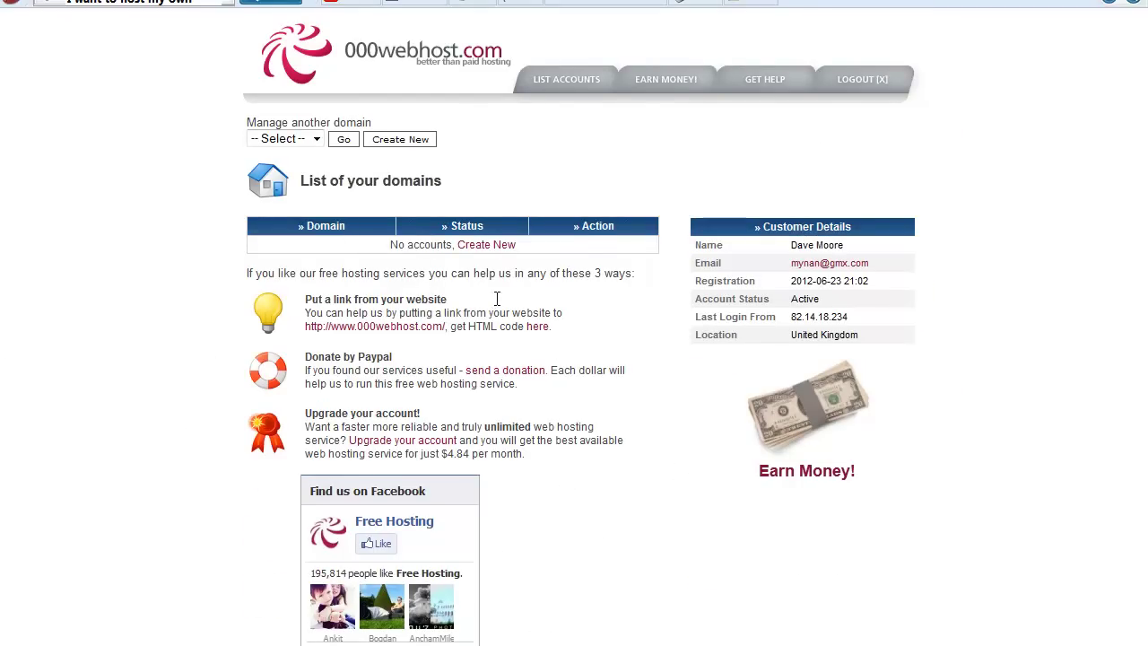
Create the free subdomain youtubetest.comlu.com with an account password and return to the domain list.
left_click_drag(173, 119, 687, 447)
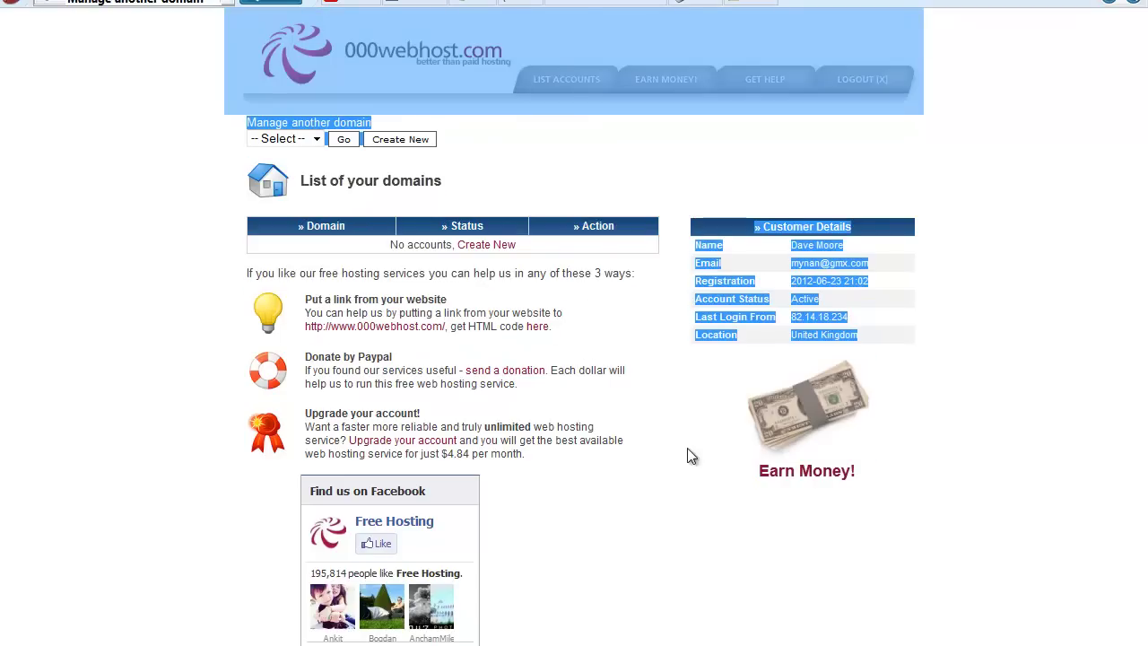
left_click(697, 595)
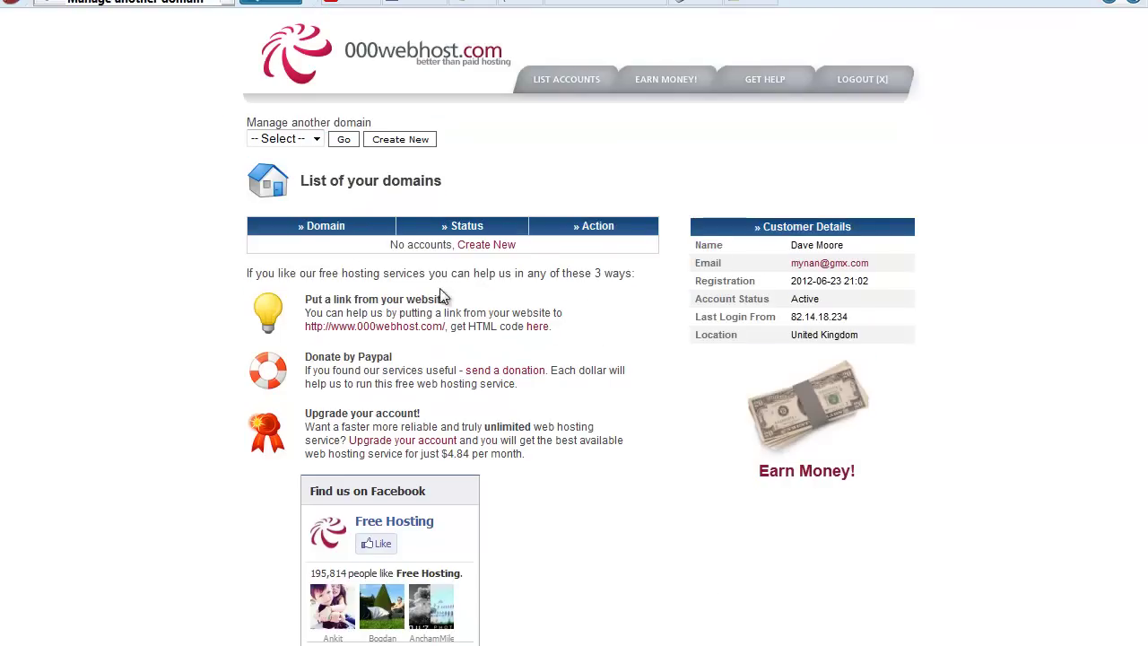
left_click(491, 247)
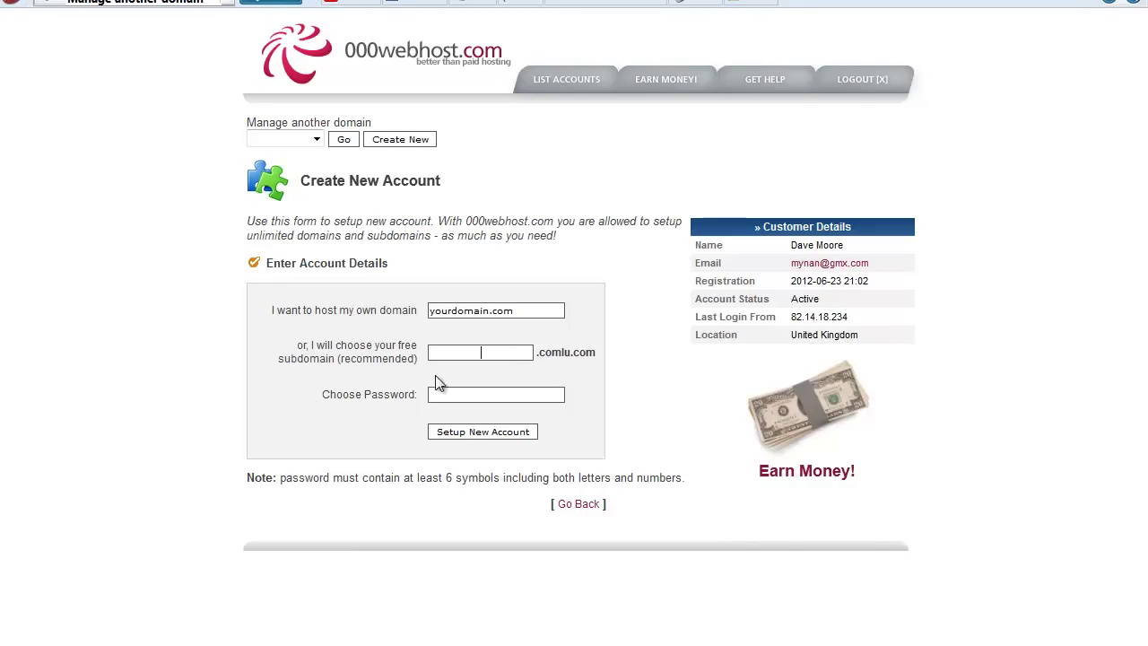
left_click(521, 312)
left_click(467, 349)
type("youtub")
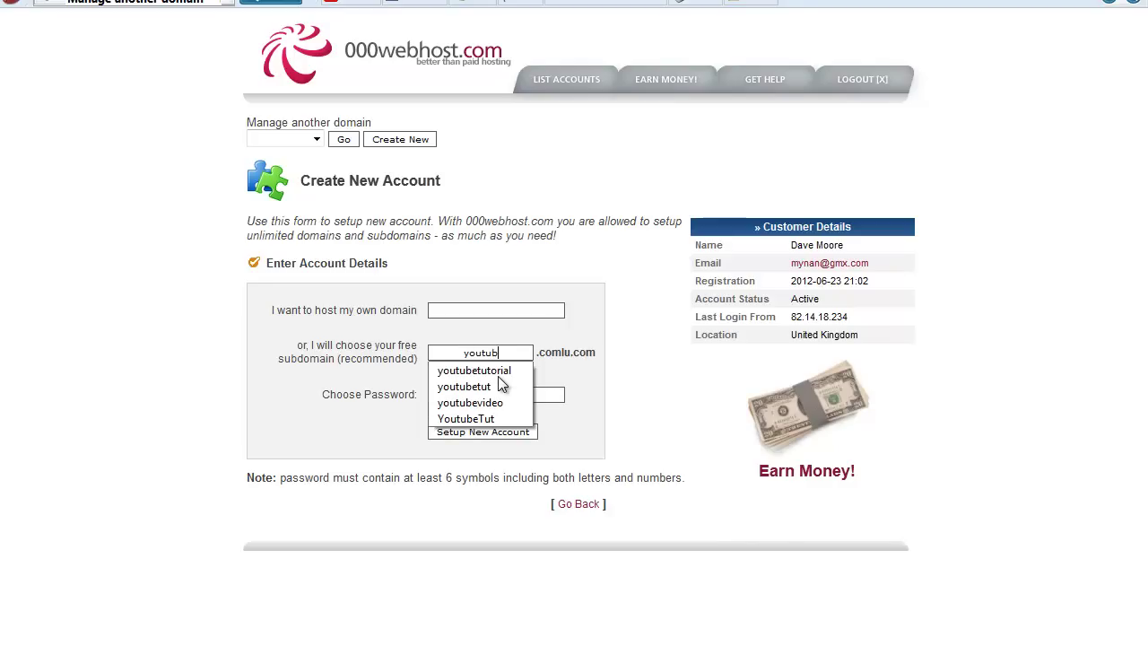
type("etest")
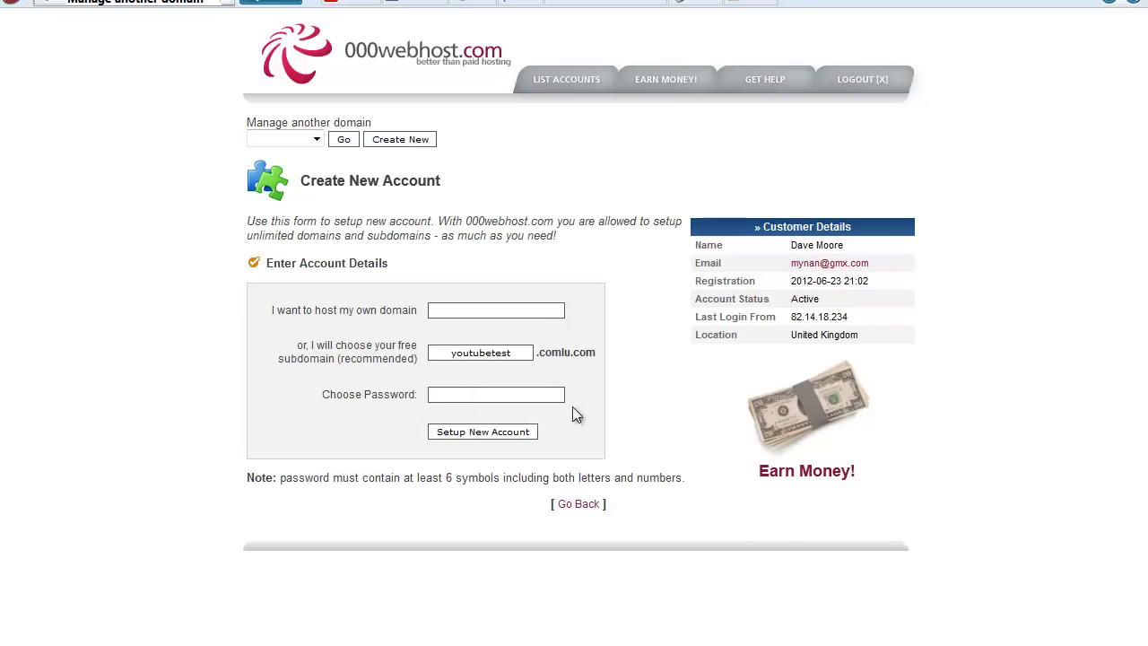
left_click(544, 393)
key("Return")
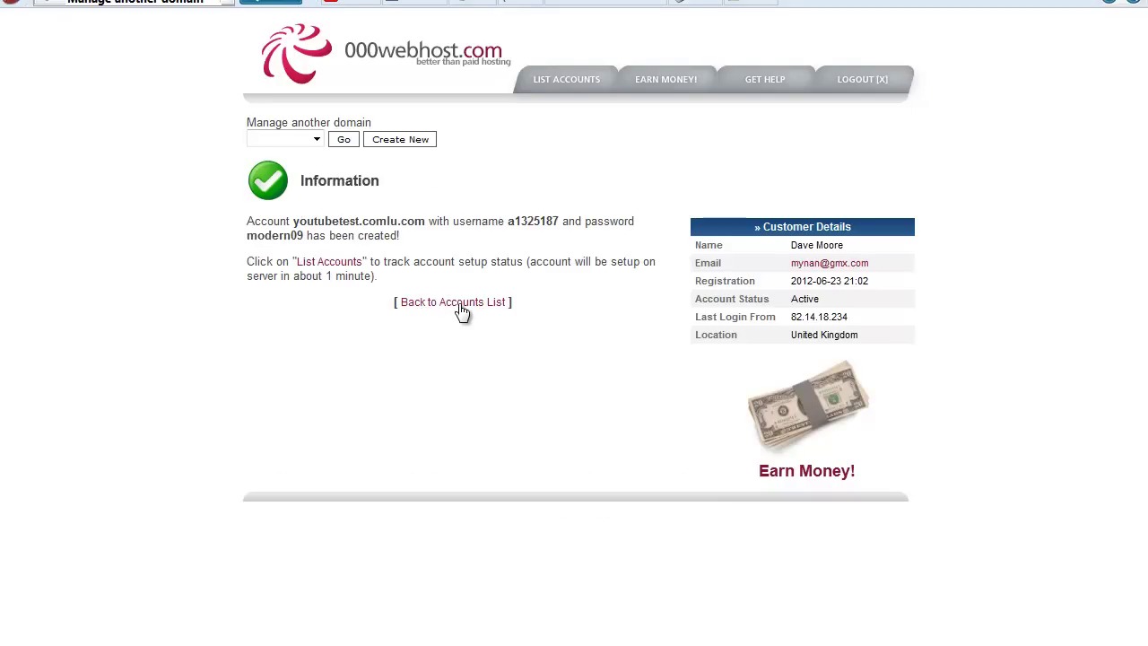
left_click(460, 302)
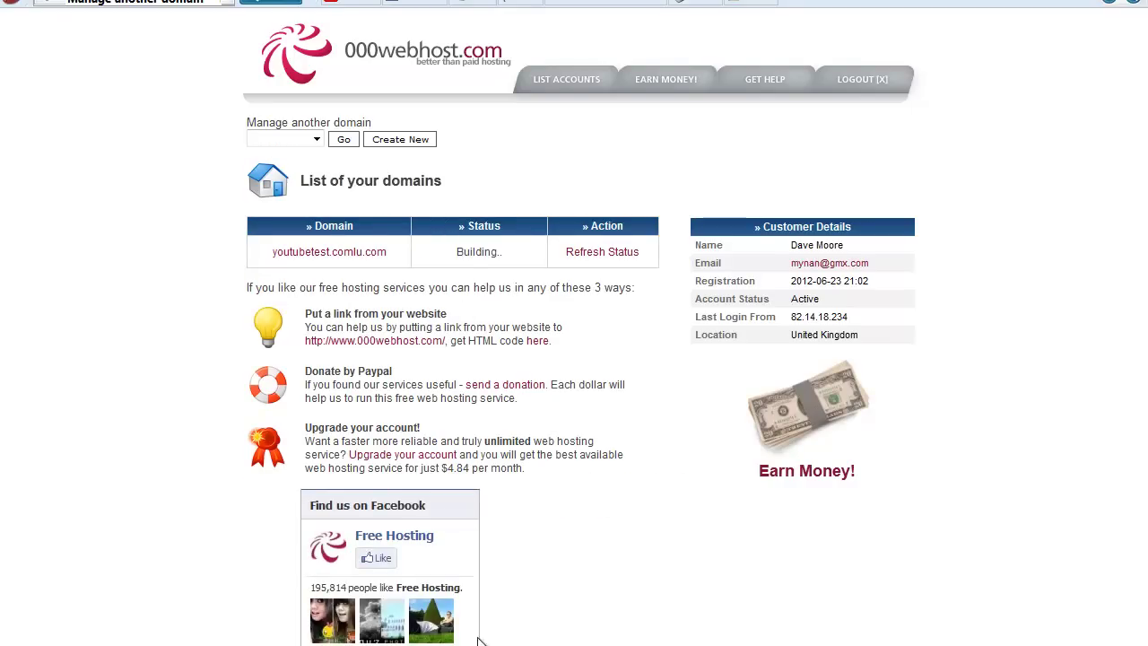
Refresh youtubetest.comlu.com's status until Active, then open its control panel and scroll to Software / Services.
left_click(614, 256)
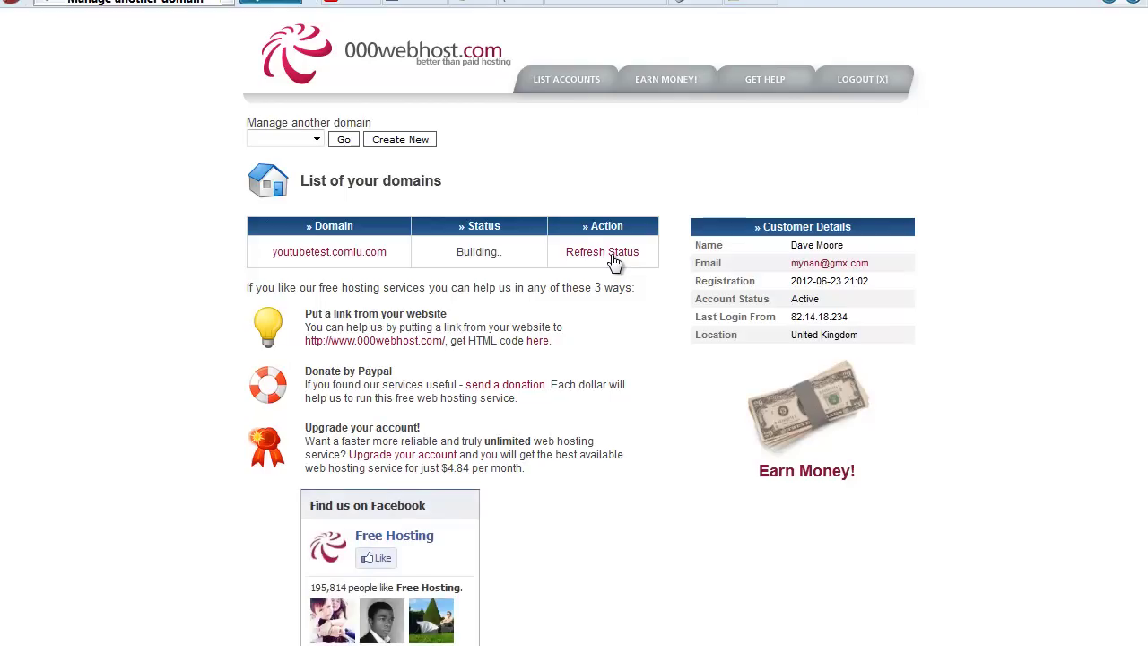
left_click(614, 258)
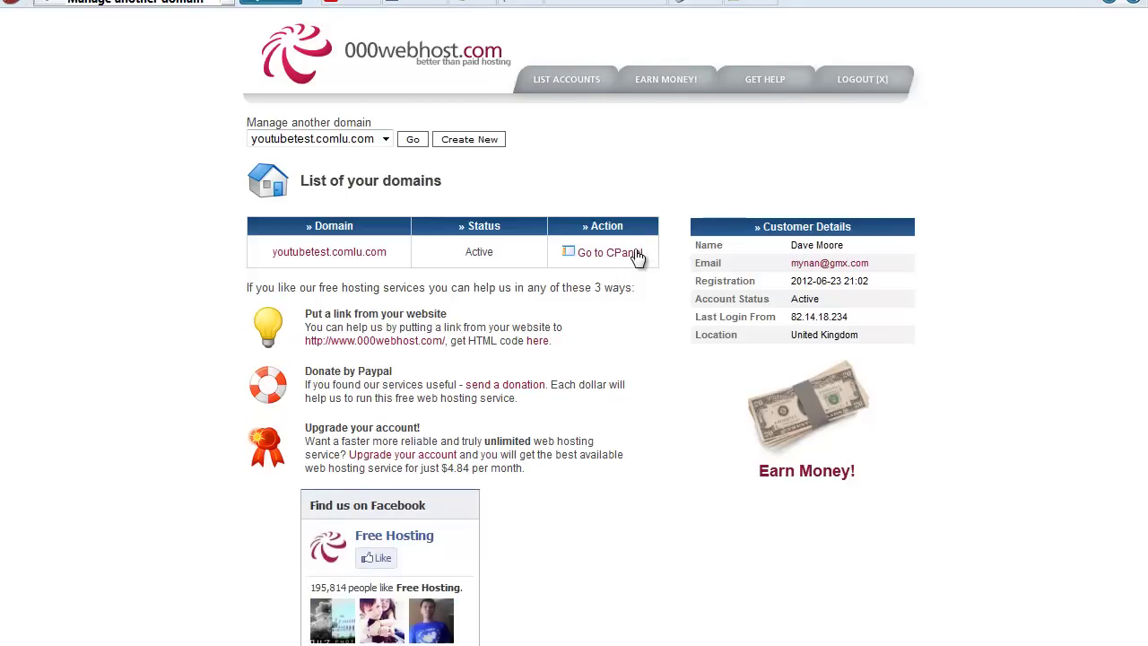
left_click(637, 256)
scroll(232, 515, "down", 5)
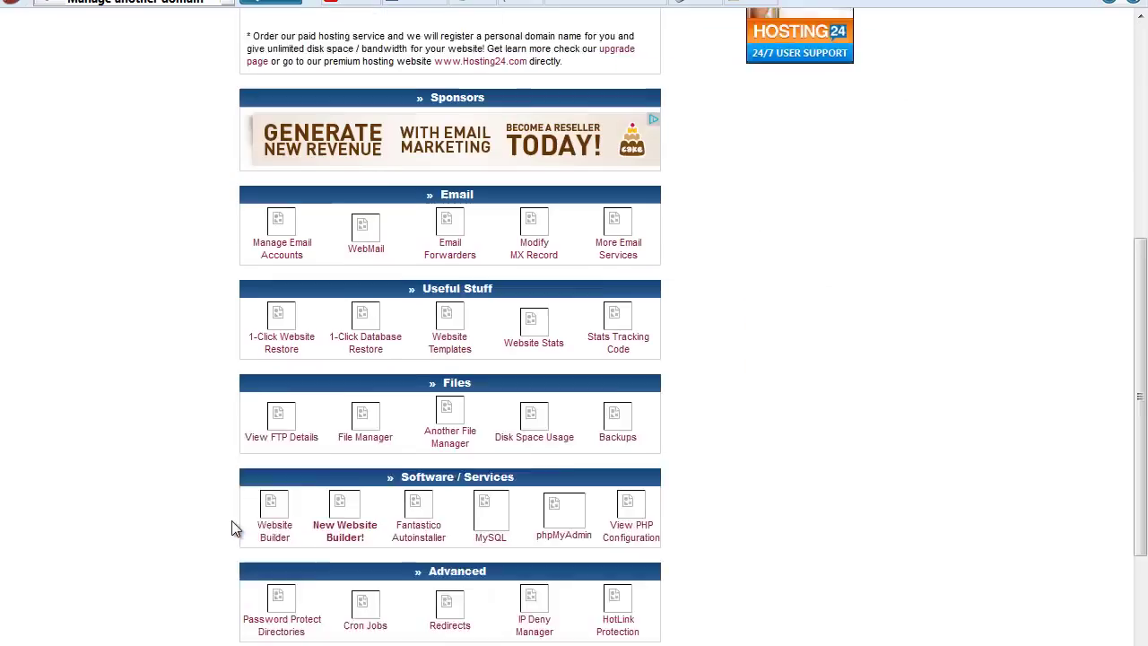
scroll(226, 518, "up", 6)
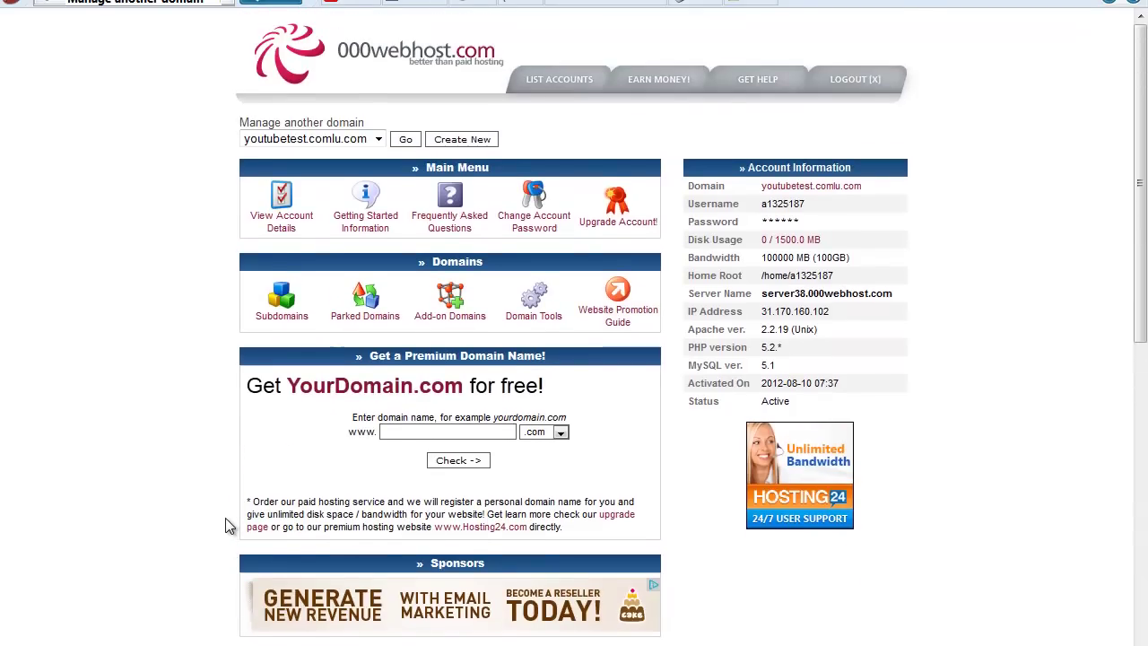
scroll(226, 518, "down", 5)
scroll(225, 525, "down", 2)
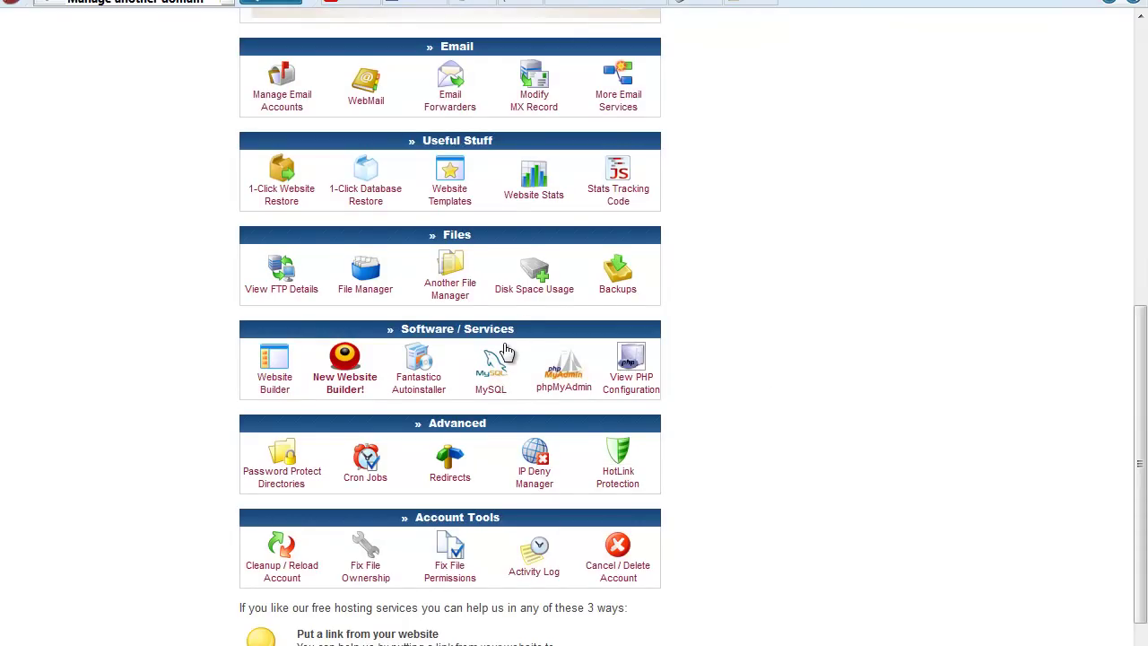
Create a MySQL database and MySQL user both named admin, with a password.
left_click(505, 384)
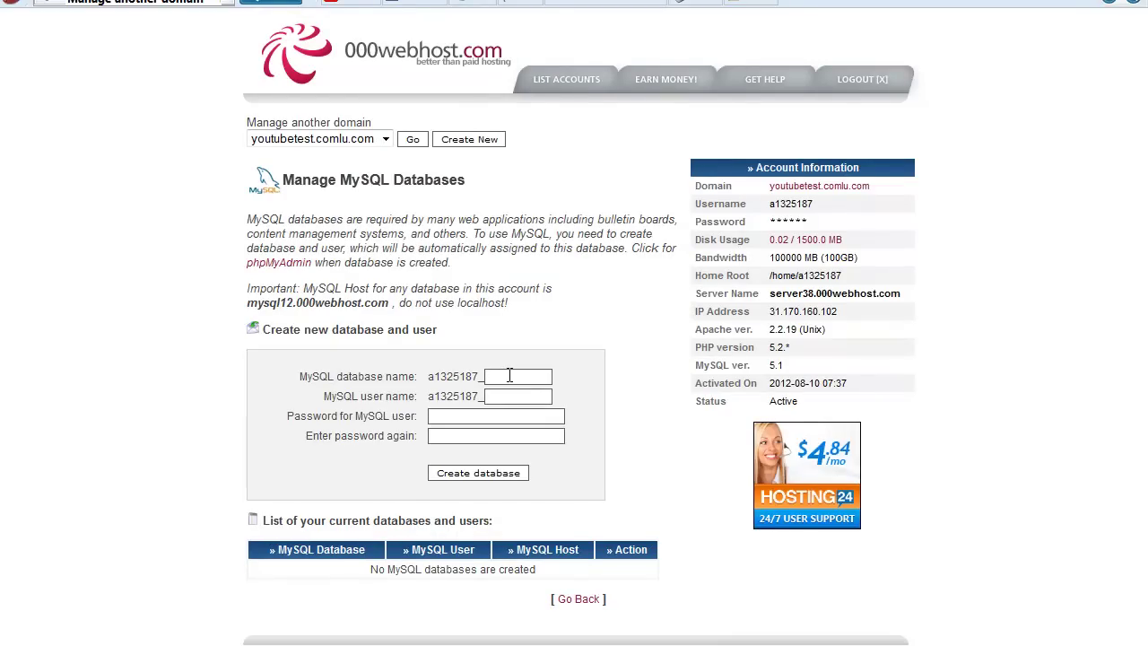
type("d")
key("BackSpace")
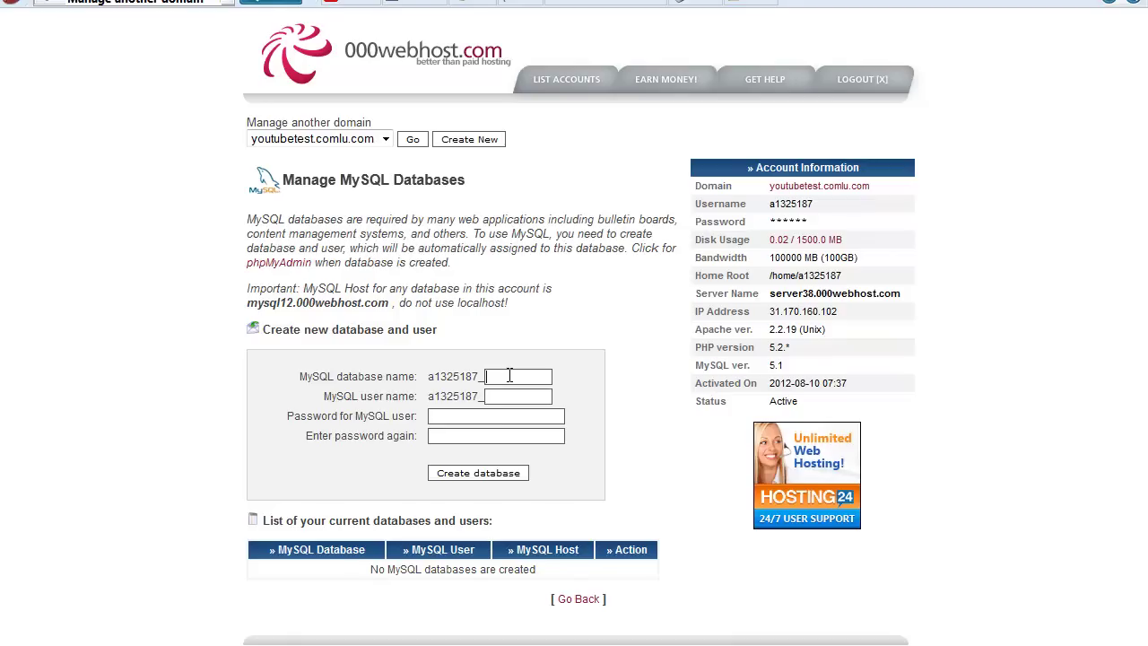
type("admin")
key("Tab")
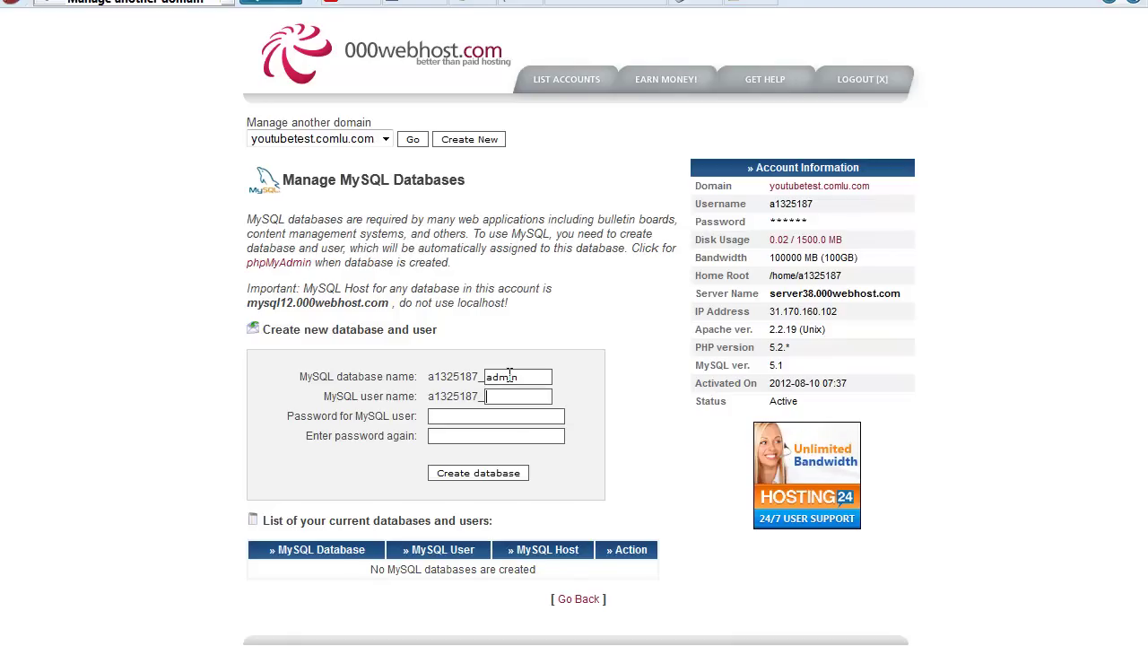
type("admin")
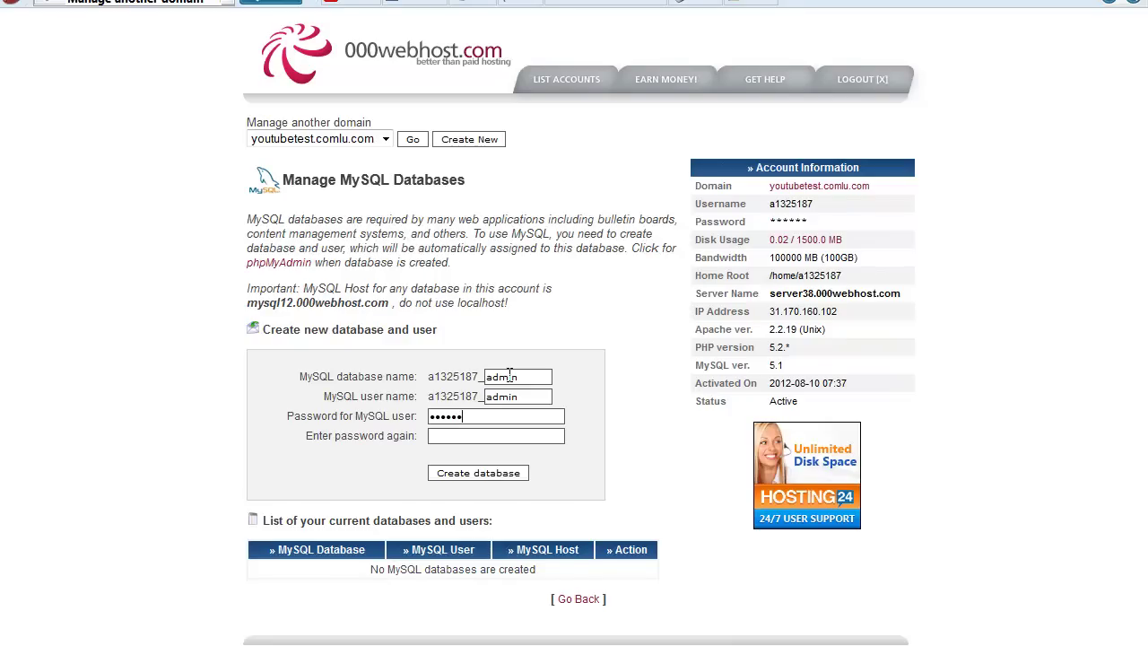
type("•••••••")
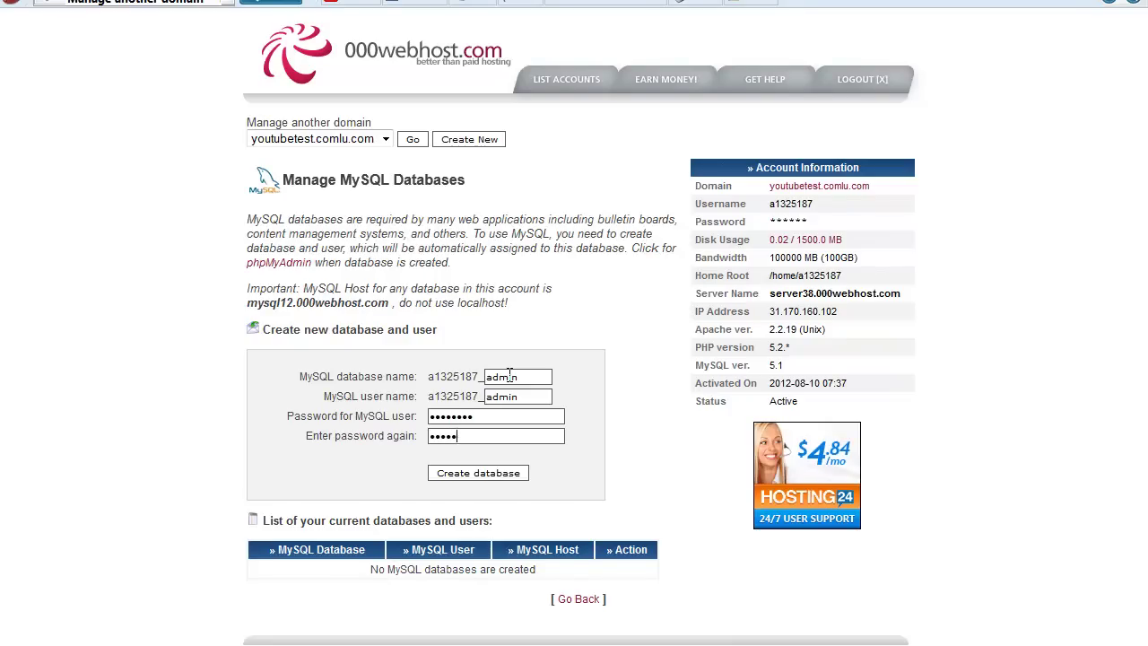
type("••")
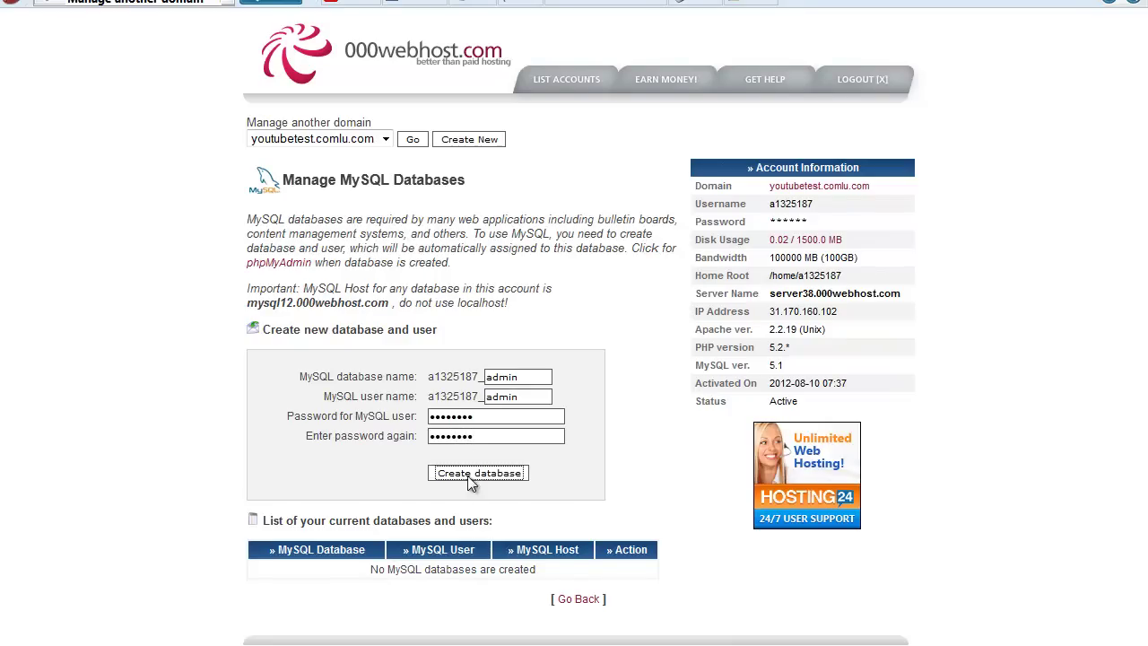
left_click(457, 477)
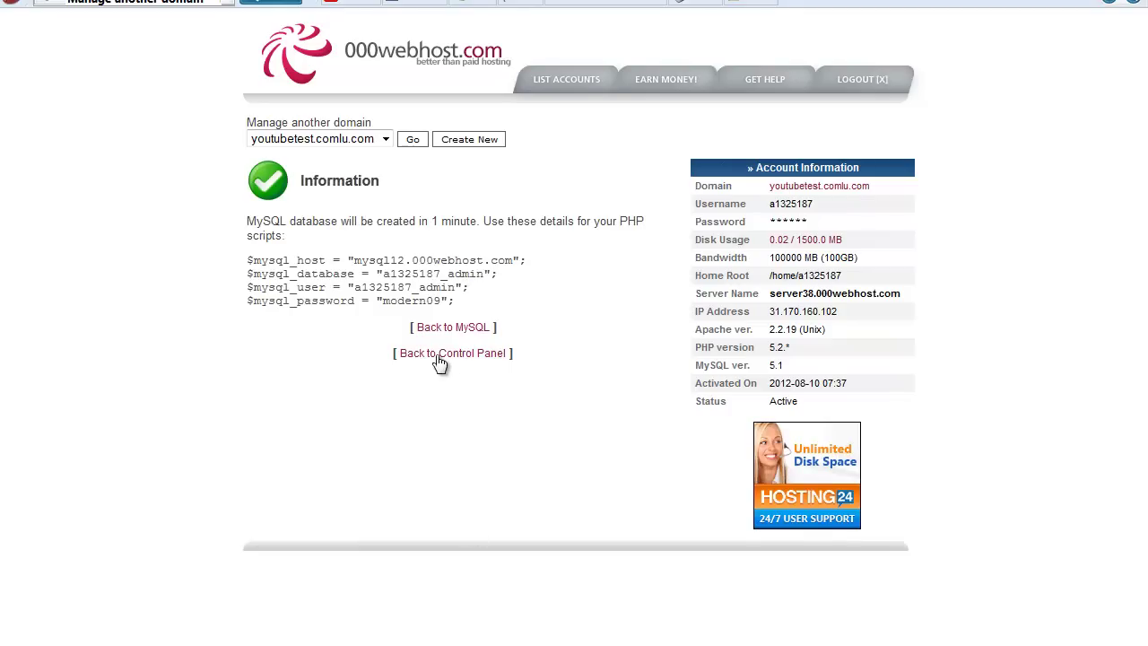
Return to the control panel and view the FTP login and upload details.
left_click(439, 362)
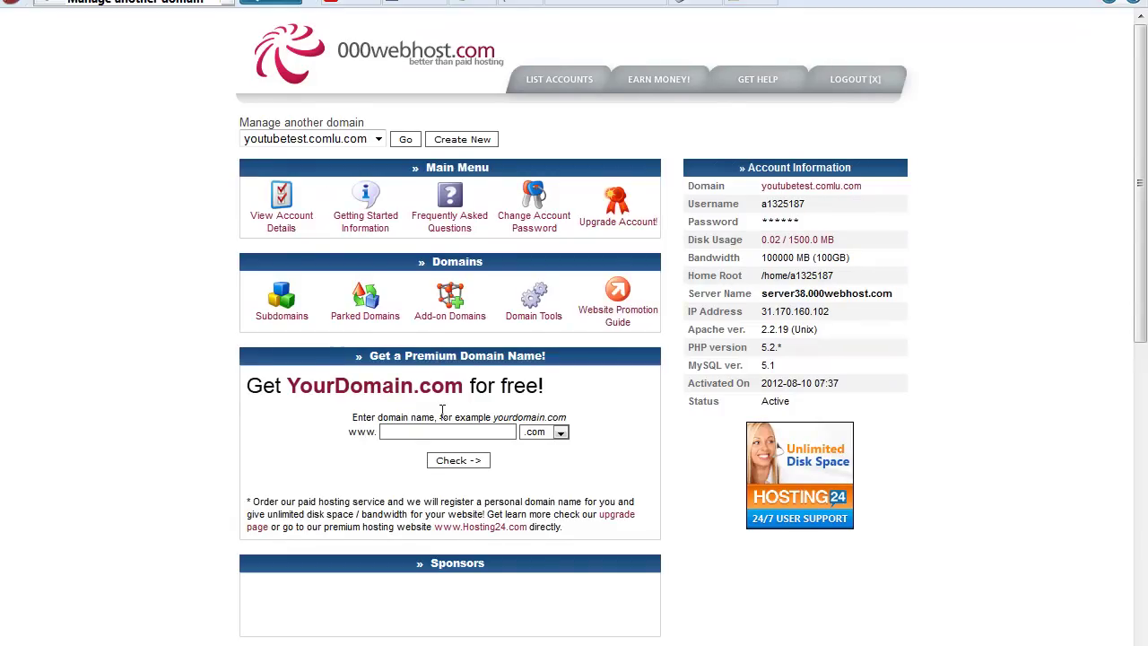
scroll(175, 292, "down", 5)
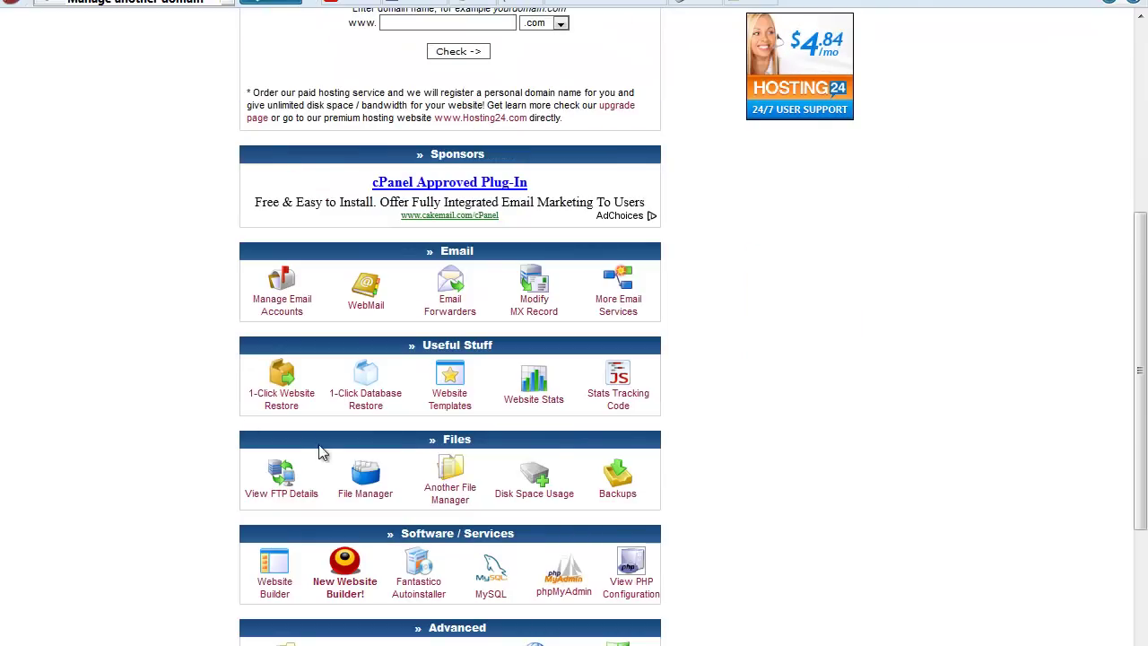
left_click(281, 482)
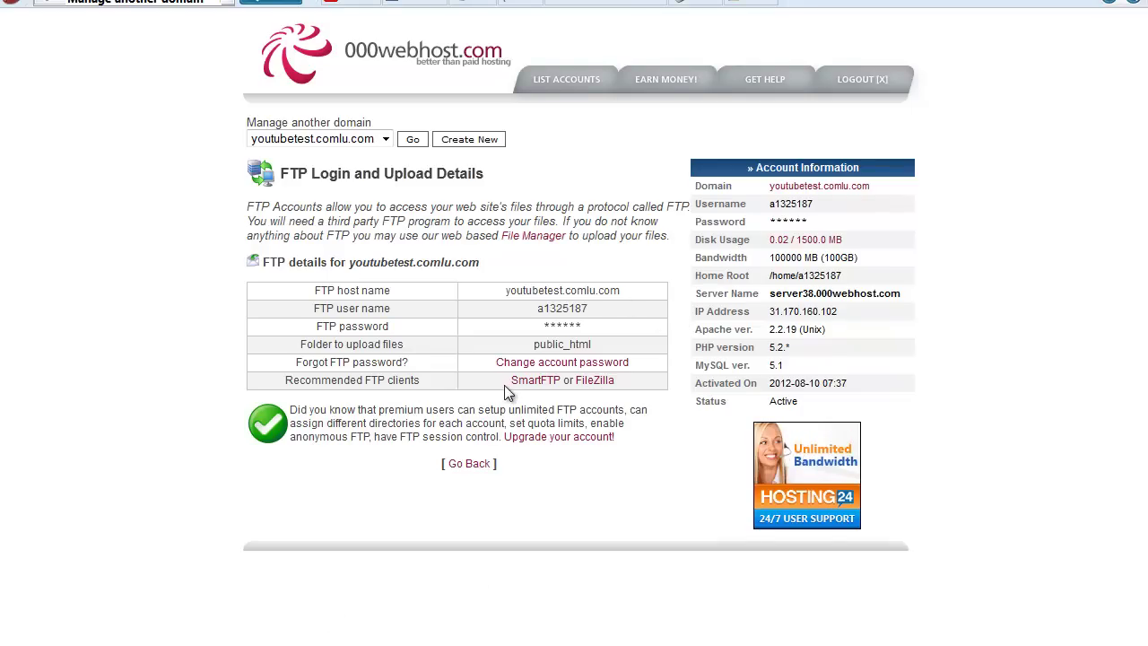
left_click_drag(505, 385, 614, 384)
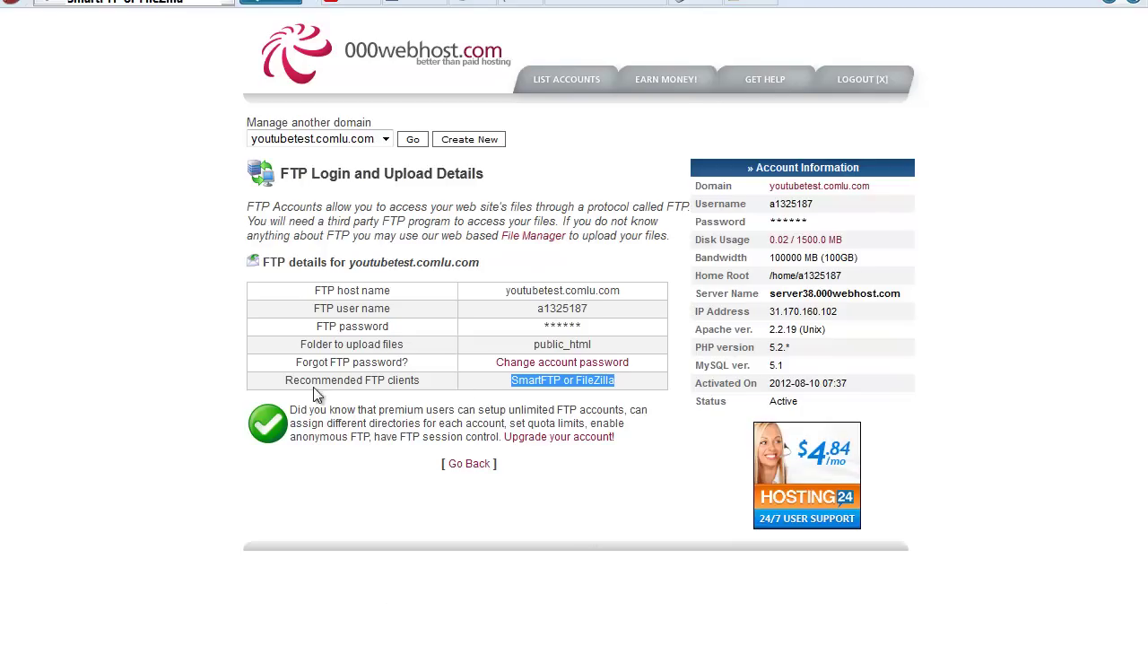
left_click(609, 448)
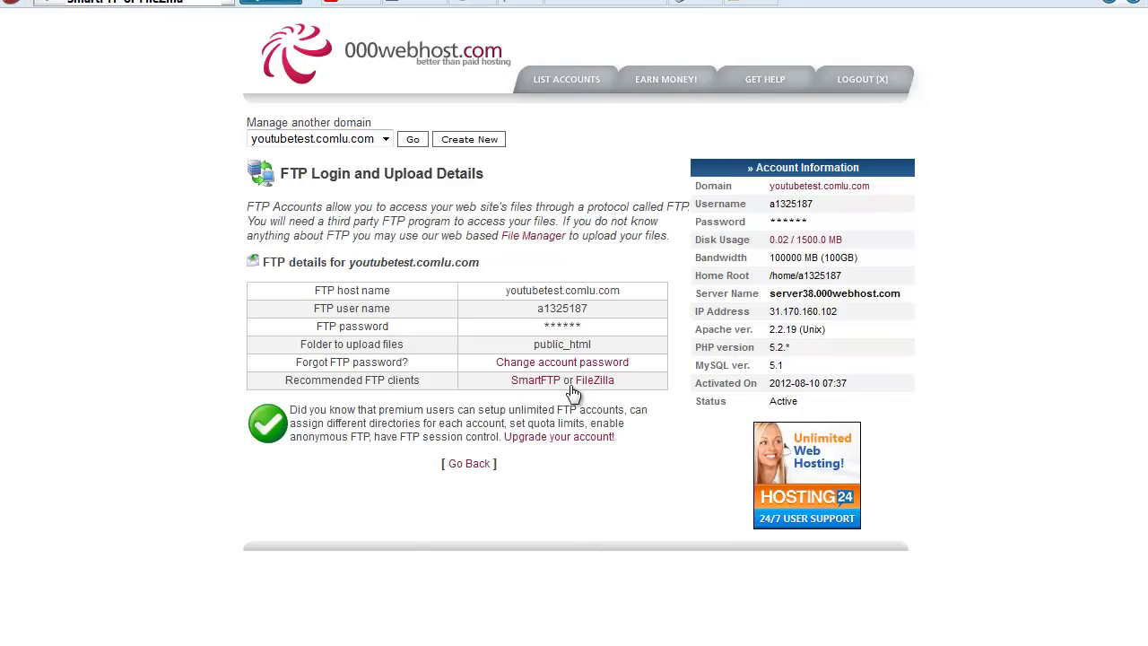
Check the FileZilla download page, return to the FTP details, and launch FileZilla.
left_click(597, 381)
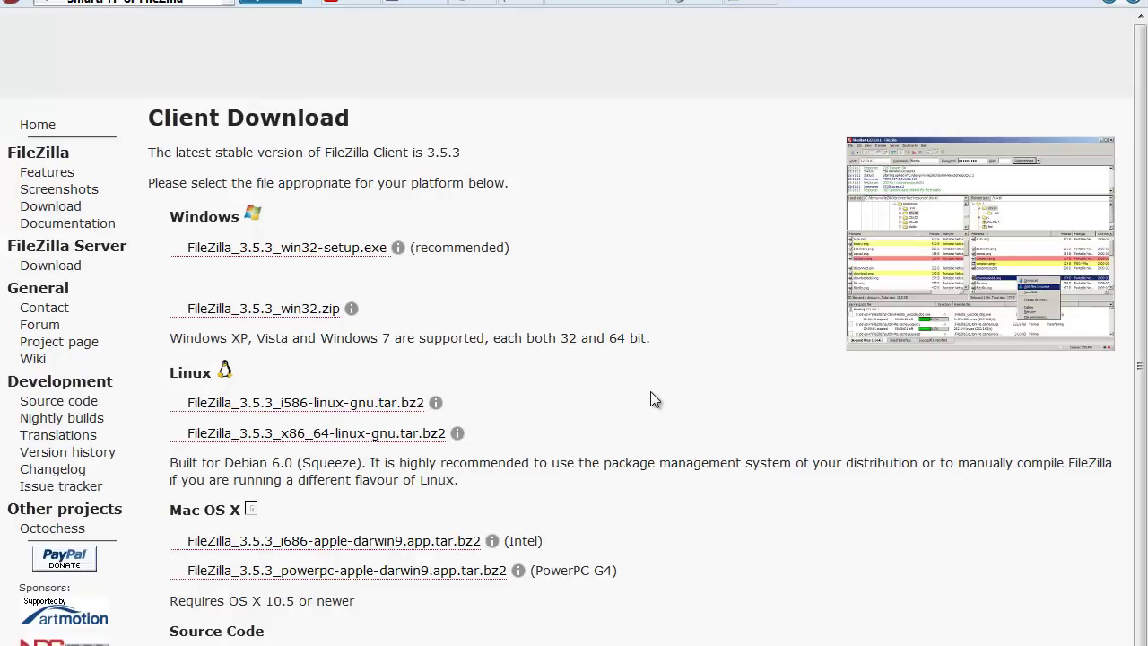
scroll(659, 407, "down", 1)
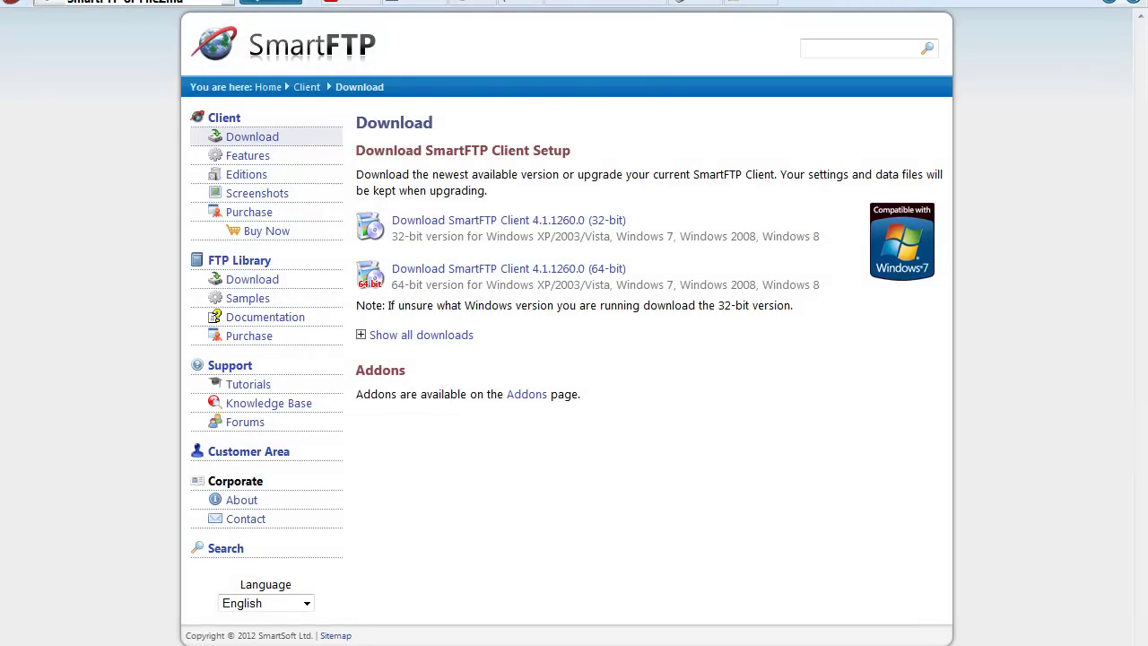
key("alt+Left")
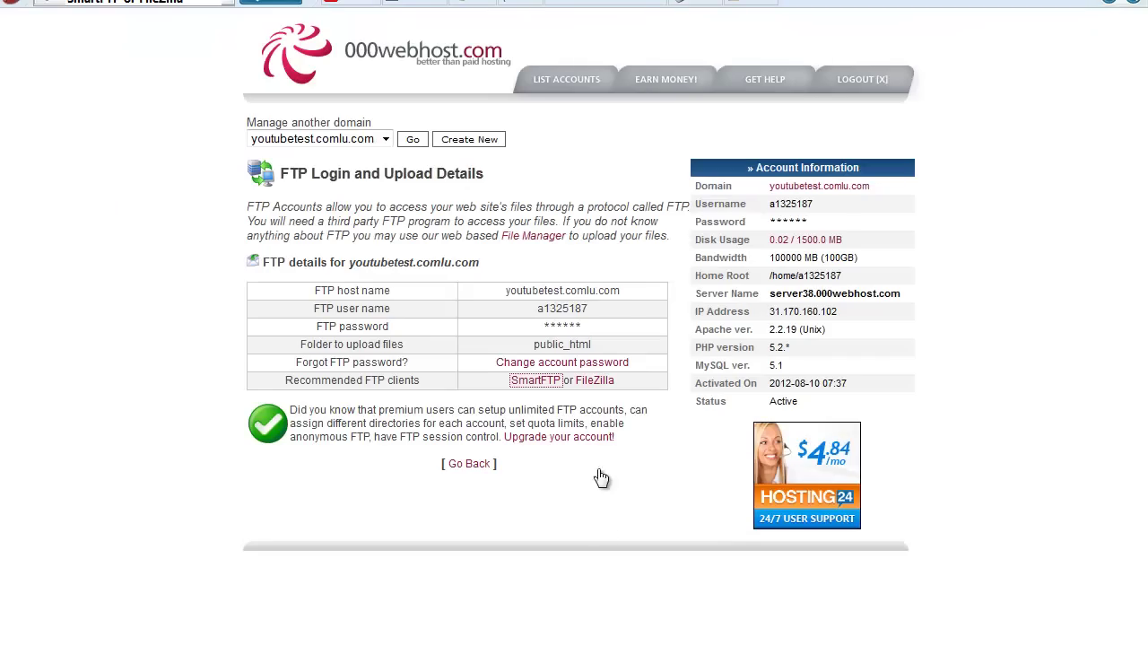
left_click(474, 638)
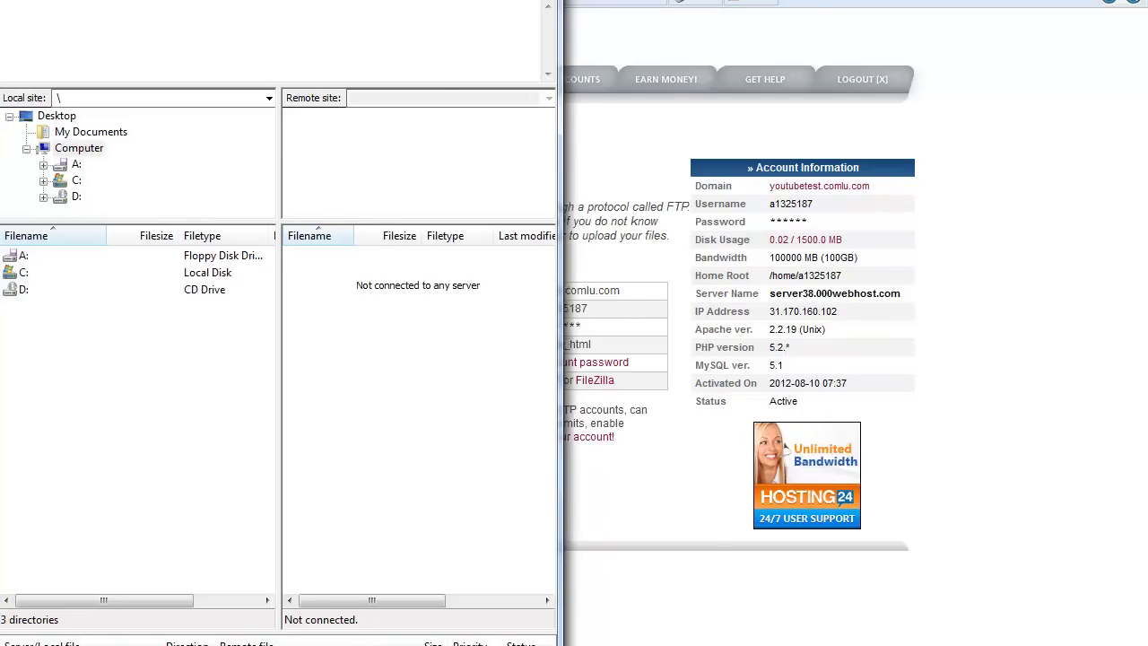
Copy the FTP host name into FileZilla's Quickconnect host field.
key("super+Right")
left_click_drag(502, 290, 628, 288)
key("super+c")
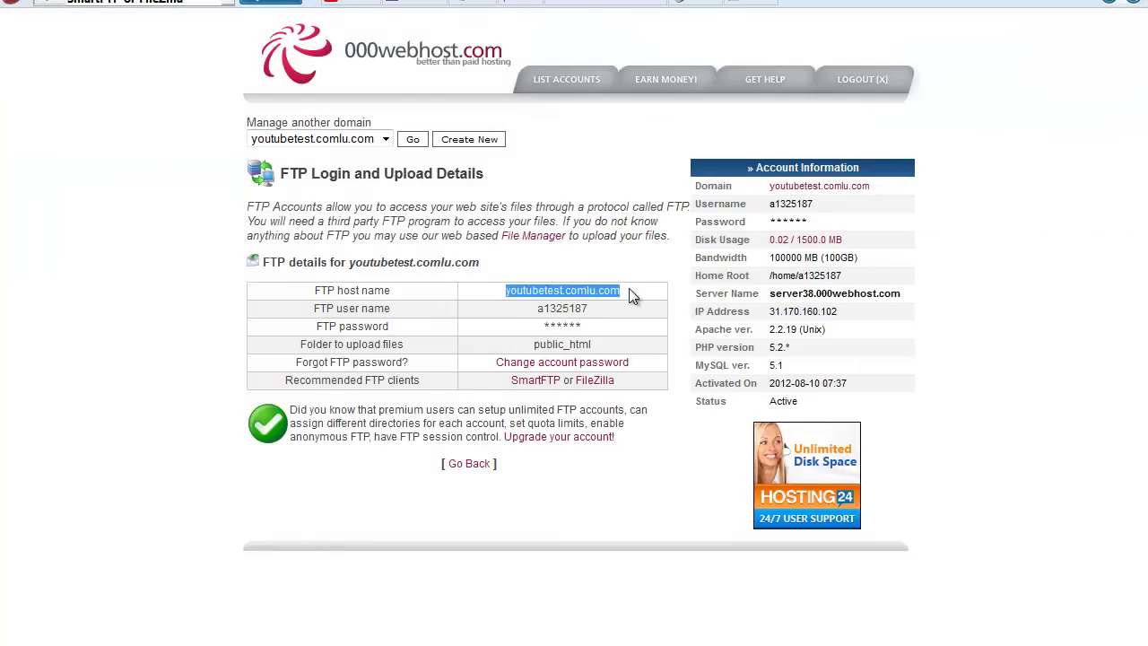
right_click(542, 293)
left_click(593, 429)
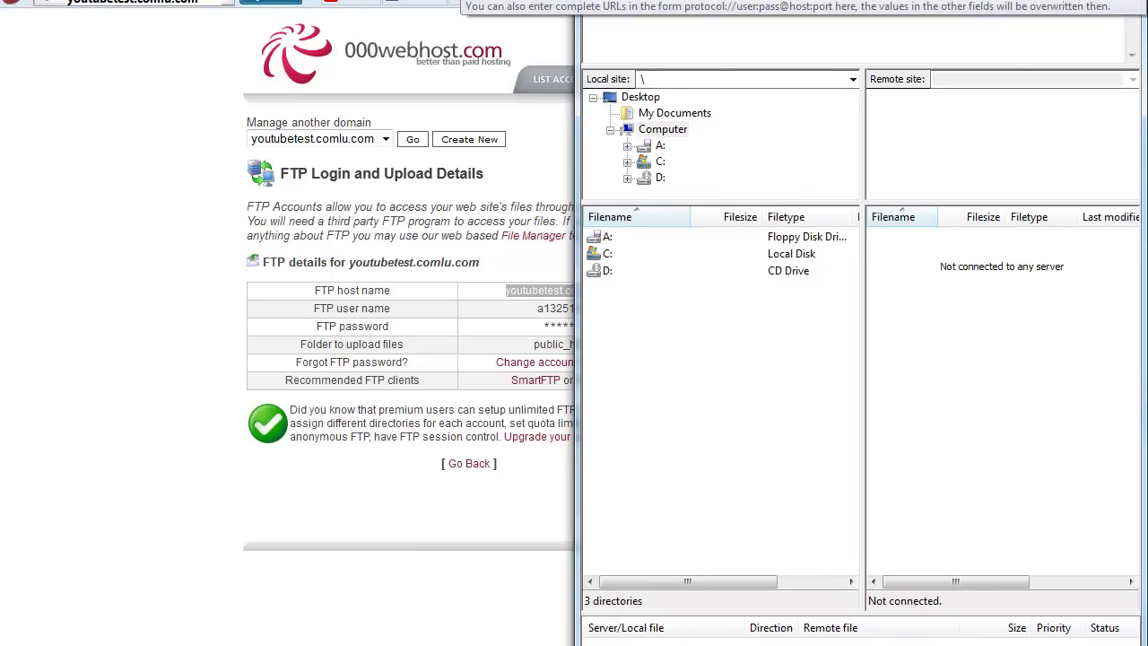
right_click(657, 8)
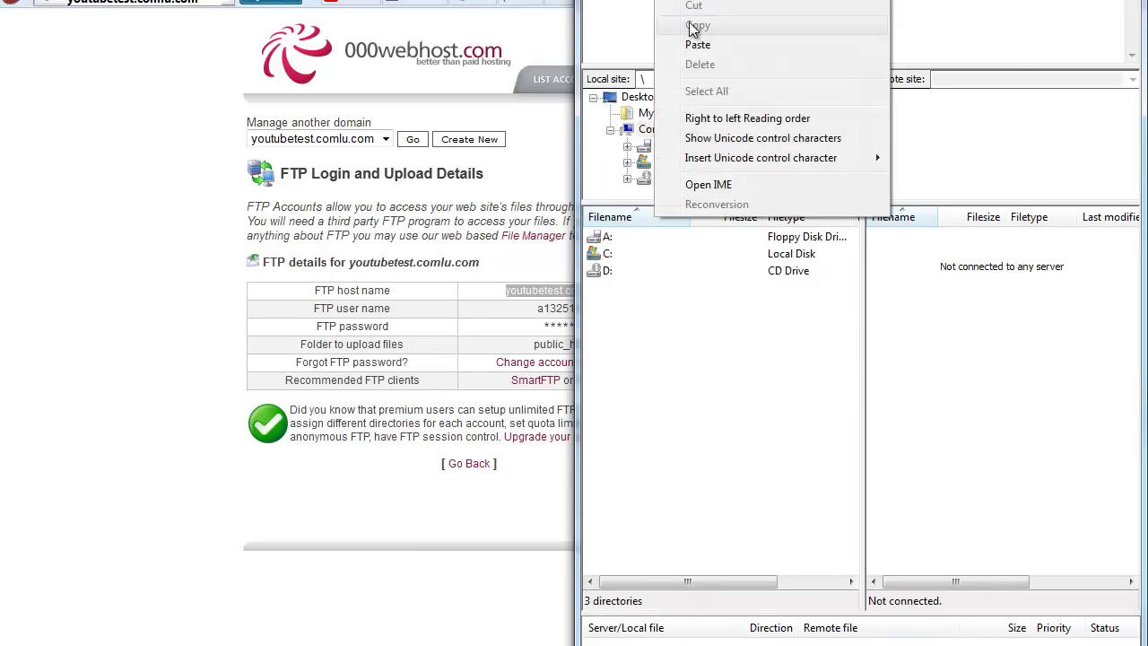
left_click(696, 42)
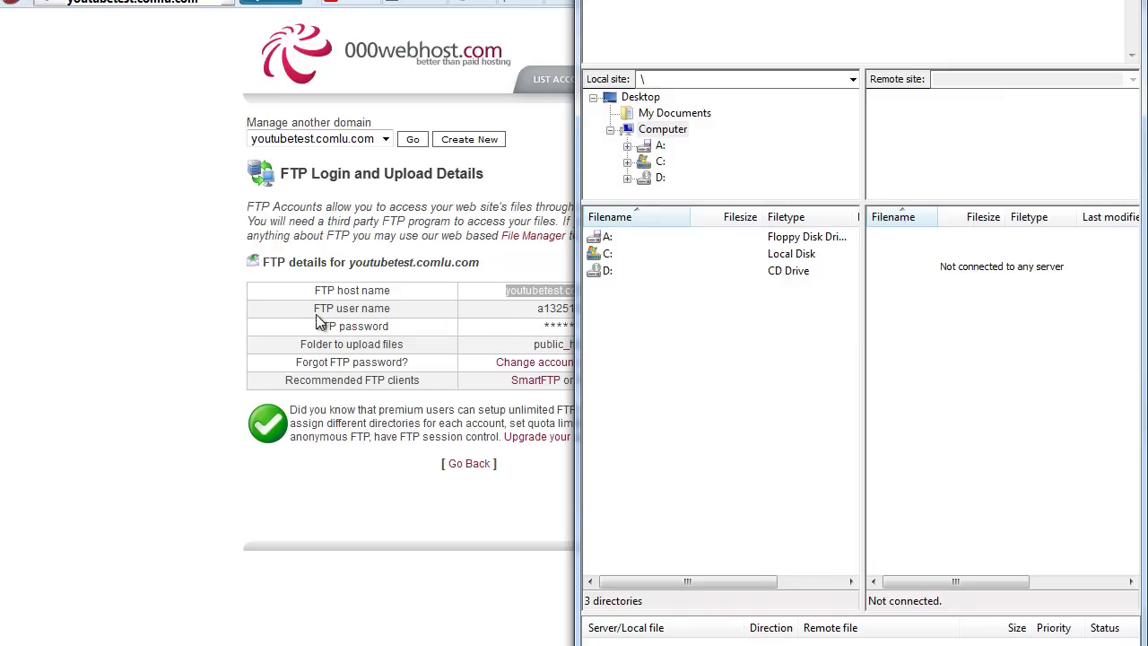
Copy the FTP user name into FileZilla's Quickconnect user name field and connect.
left_click(534, 316)
left_click_drag(534, 316, 590, 312)
right_click(576, 313)
left_click(617, 324)
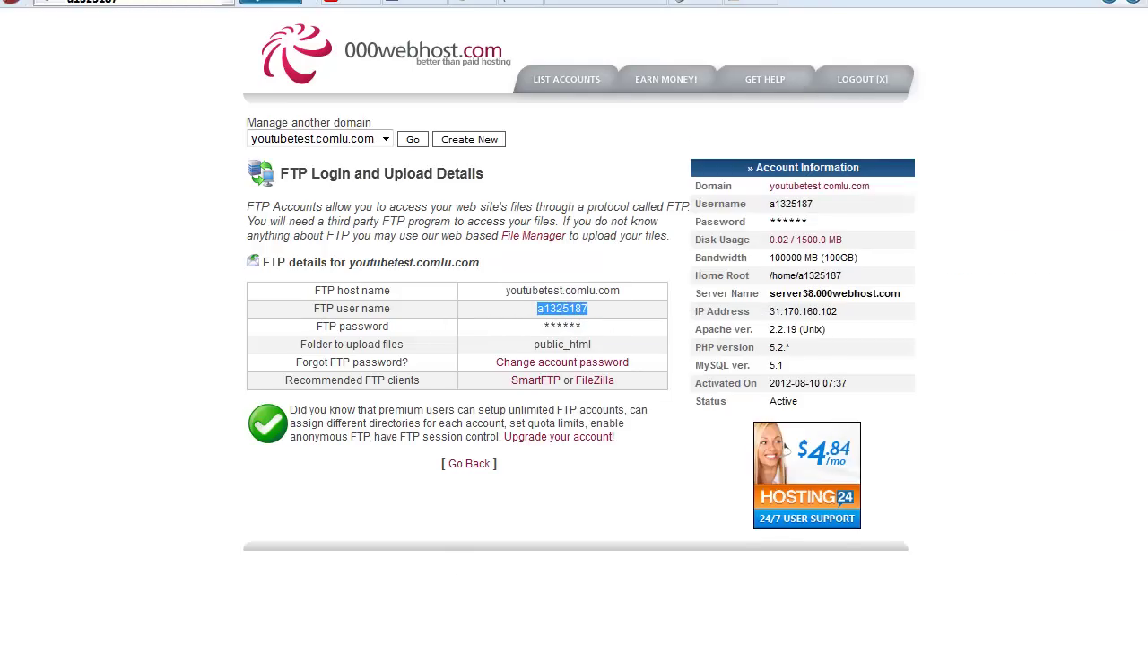
key("alt+Tab")
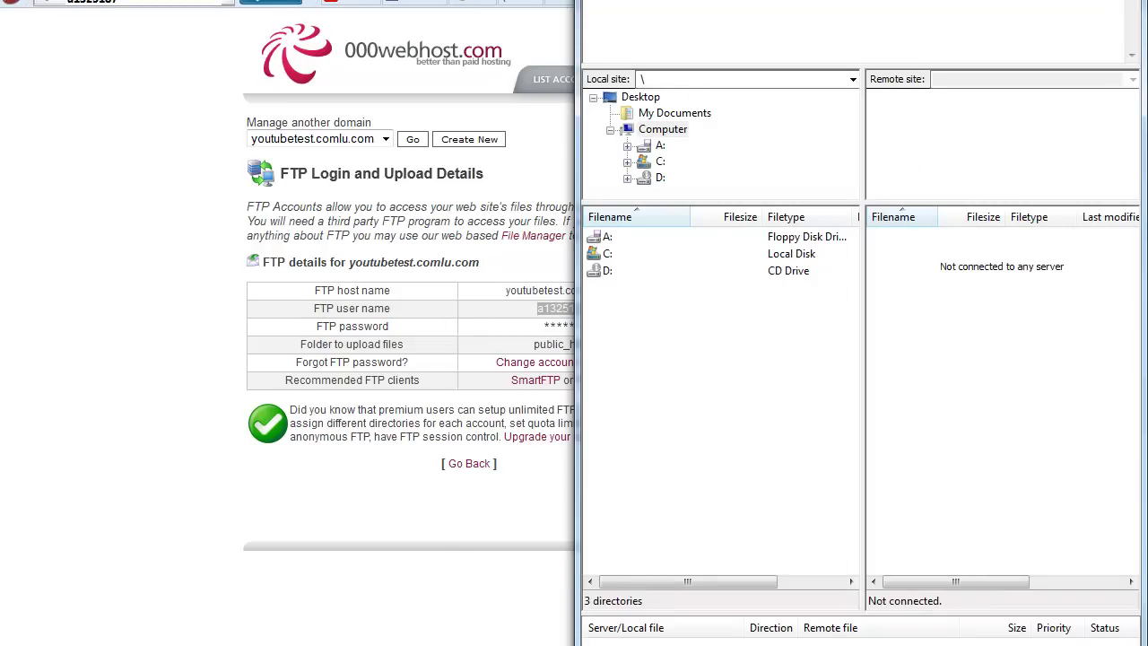
right_click(793, 4)
left_click(830, 43)
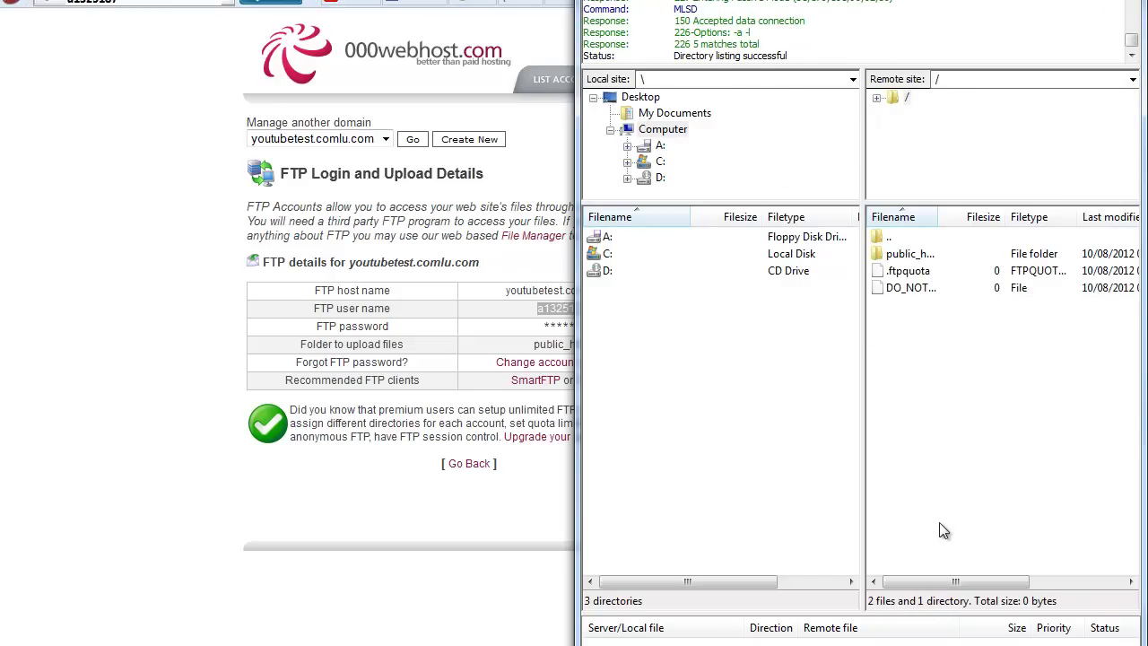
Delete the DO_NOT_UPLOAD_HERE file from the server's root listing.
left_click_drag(951, 400, 916, 260)
left_click(936, 374)
left_click(914, 288)
key("Delete")
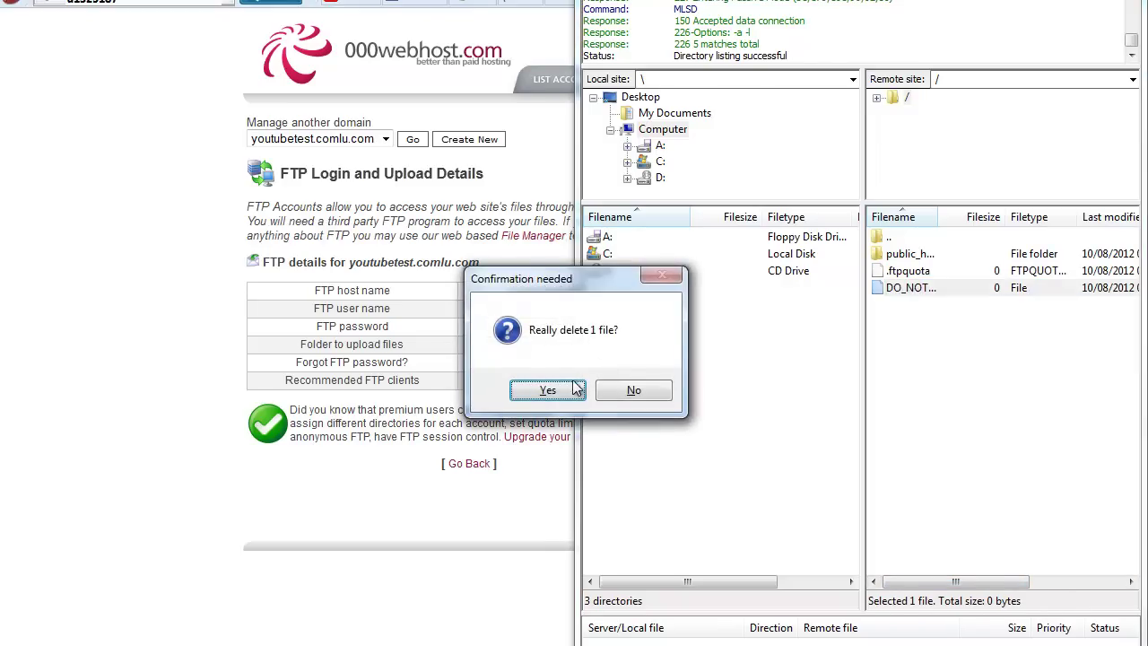
left_click(547, 389)
Enter the public_html folder on the server.
left_click(919, 258)
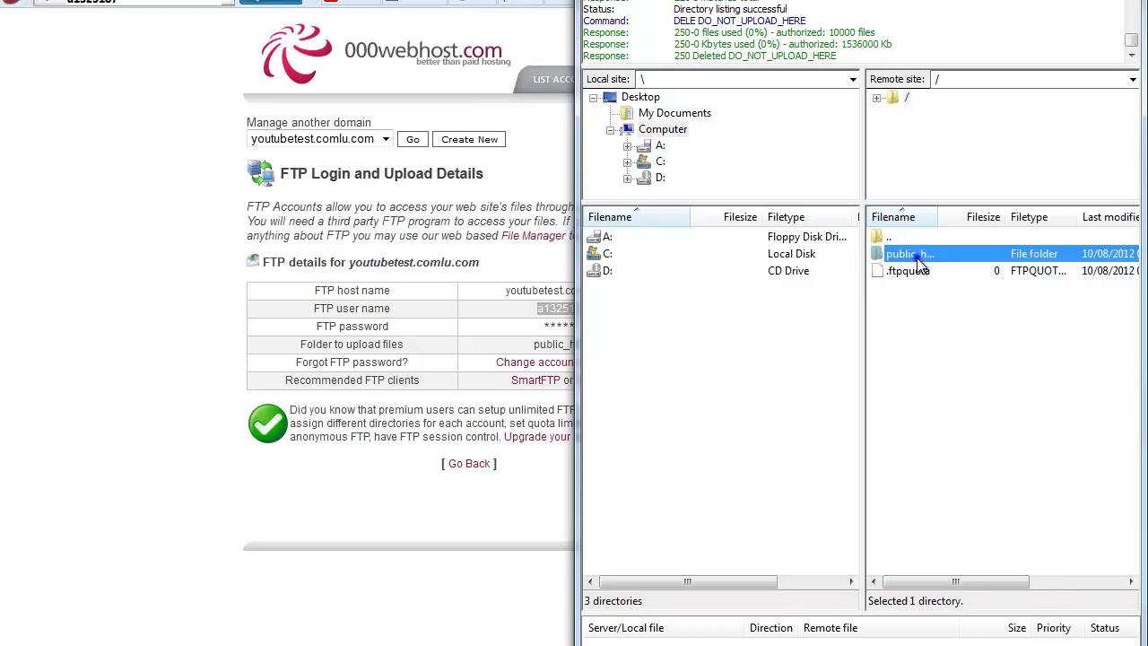
right_click(920, 258)
left_click(946, 312)
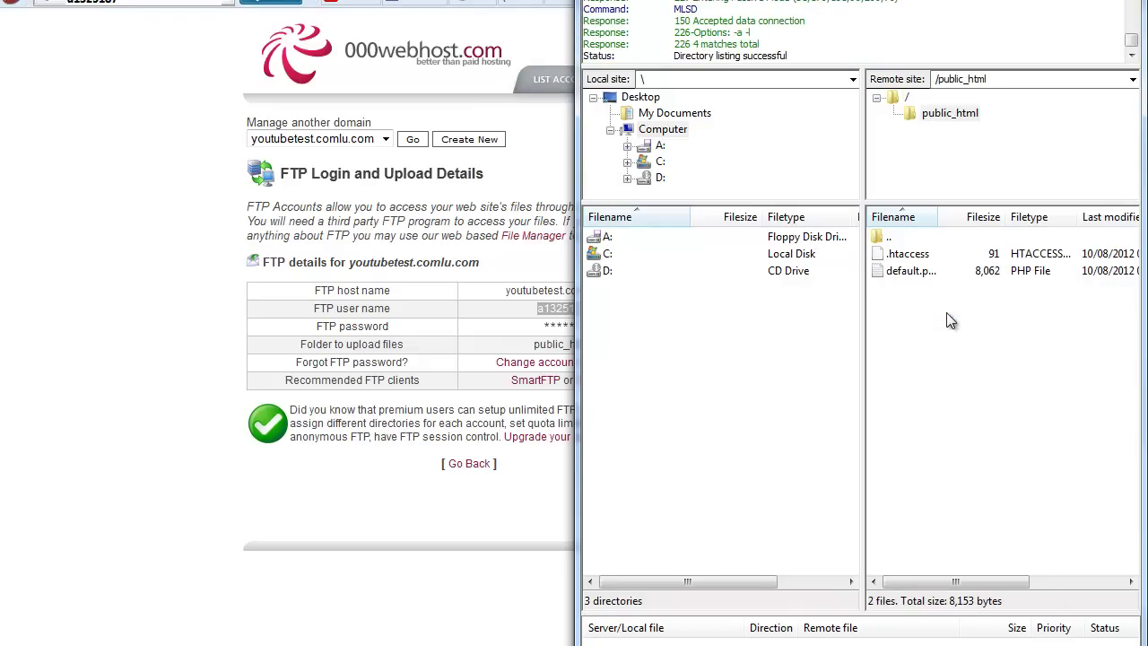
mouse_move(949, 364)
left_mouse_down()
mouse_move(922, 265)
mouse_move(951, 370)
left_mouse_up()
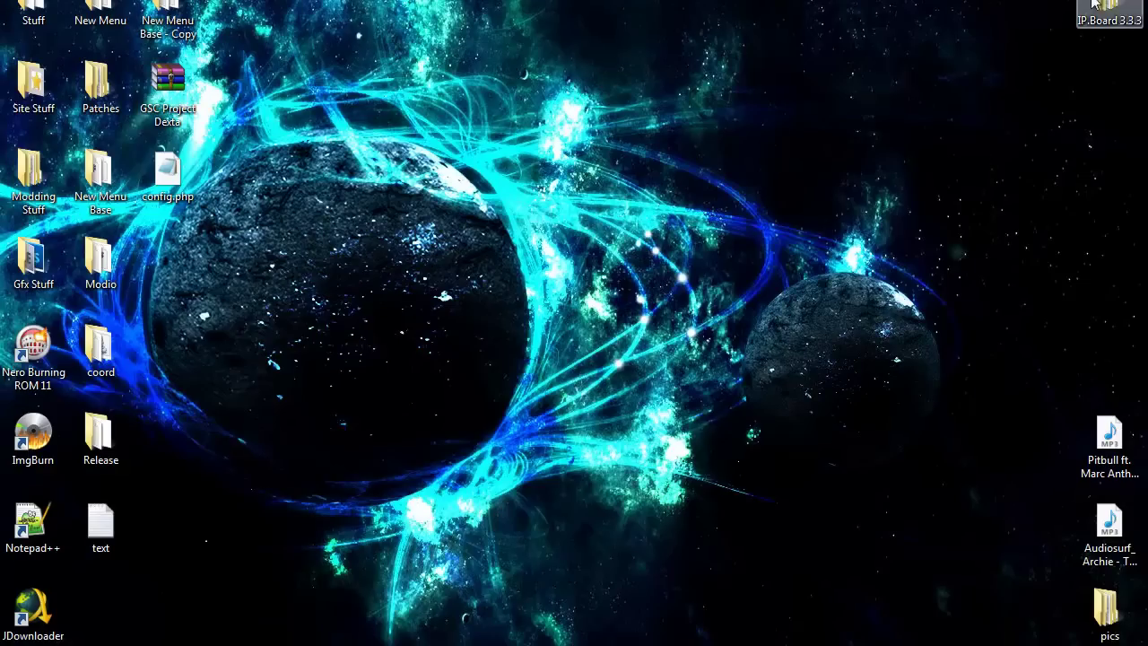
Open IP.Board 3.3.3 > Upload in Explorer and select all 56 items.
left_click_drag(1108, 7, 287, 375)
left_click(388, 429)
double_click(287, 375)
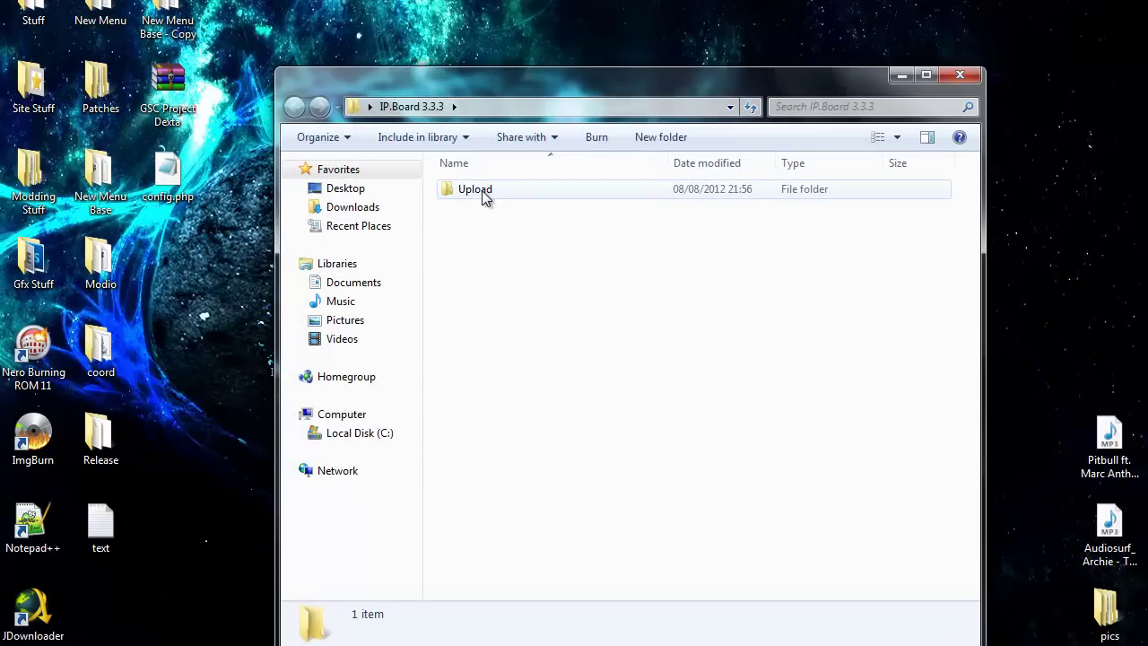
double_click(482, 191)
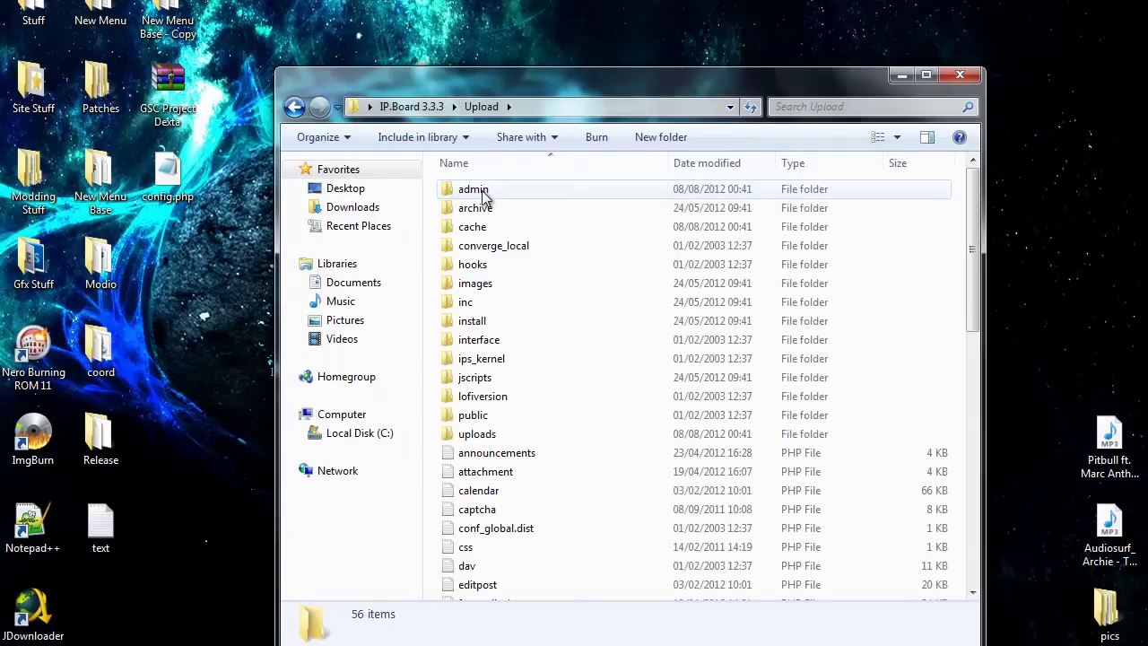
left_click_drag(973, 249, 976, 280)
key("ctrl+a")
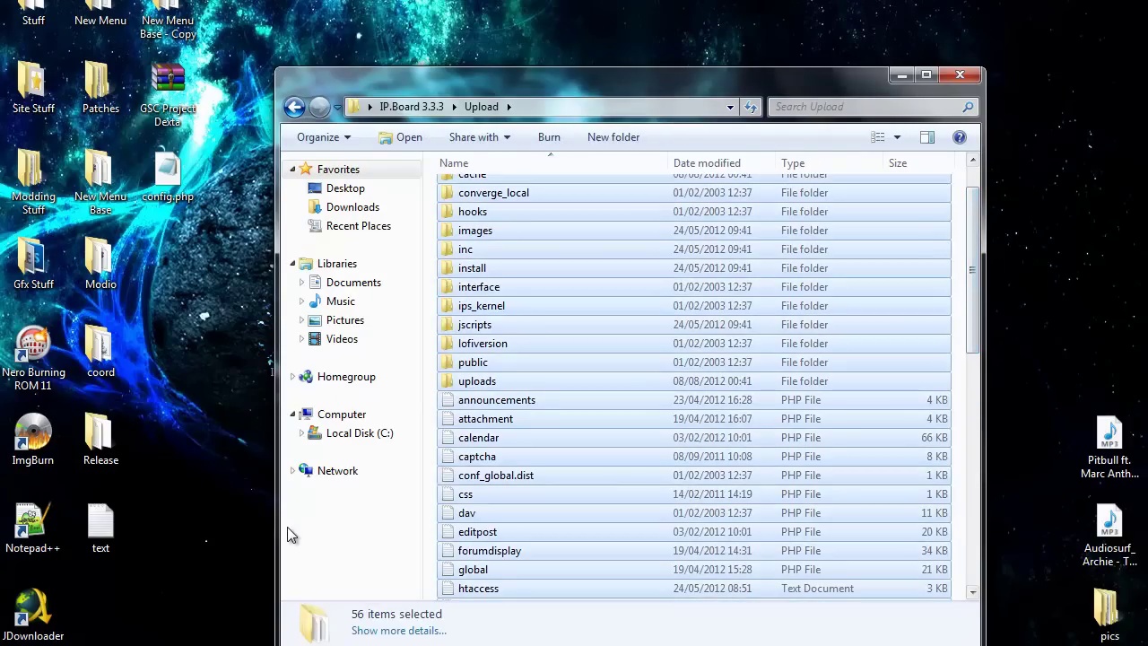
Drag the 56 Upload items into FileZilla's remote public_html pane, then close the Upload window.
left_click_drag(484, 467, 977, 456)
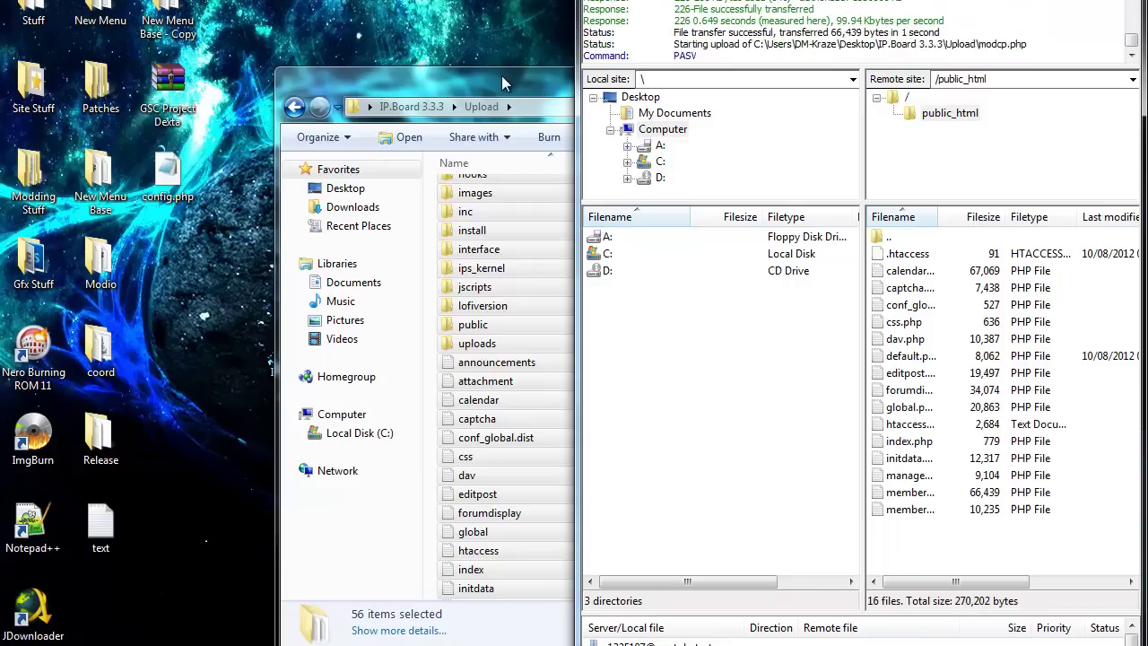
left_click_drag(529, 86, 124, 1)
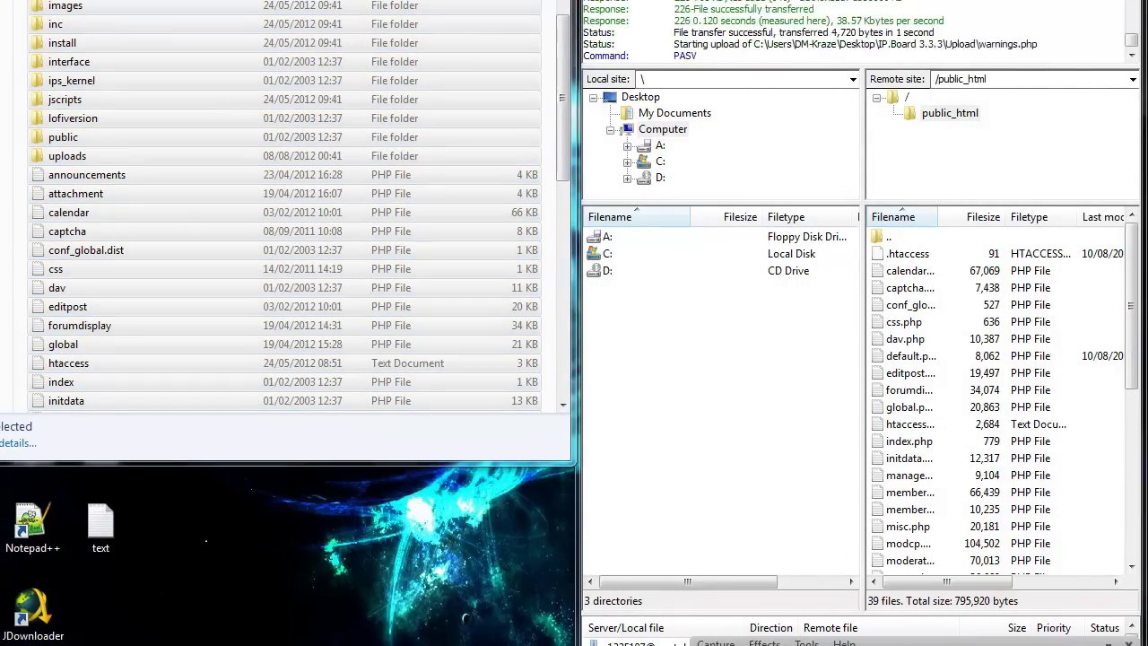
key("super+Left")
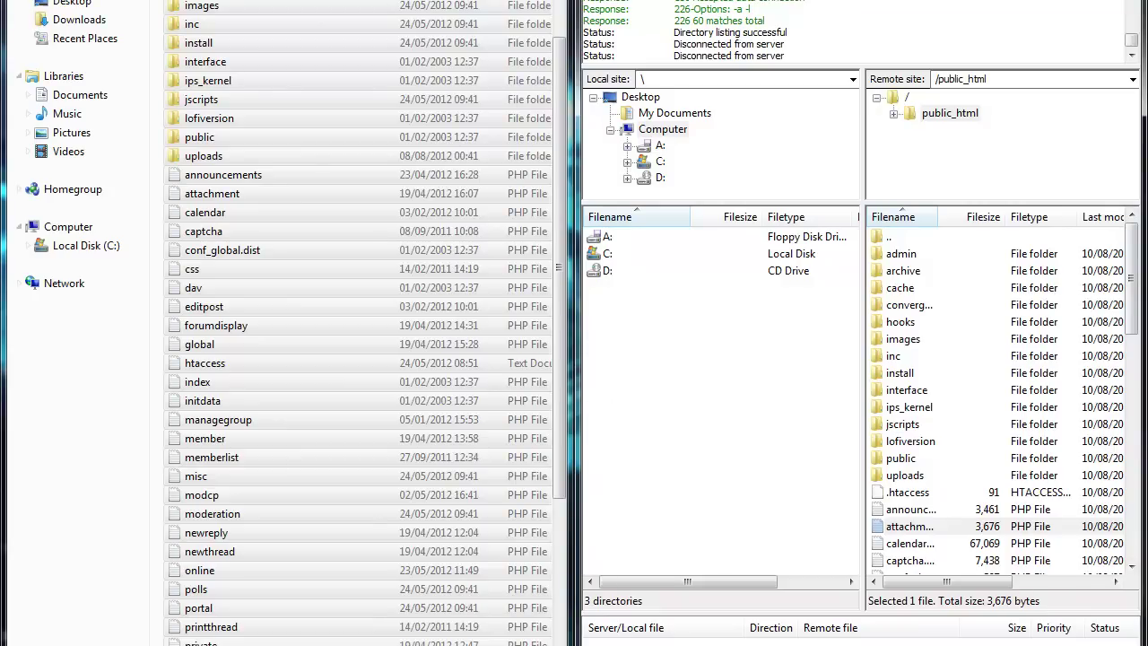
key("ctrl+a")
key("super+Right")
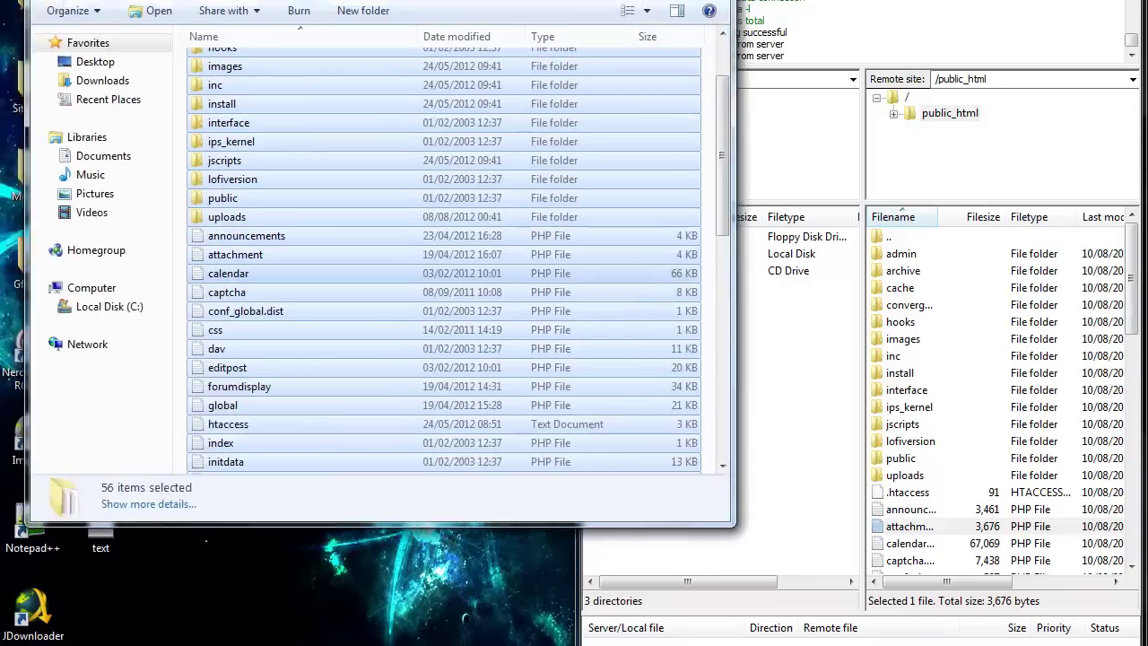
key("super+Down")
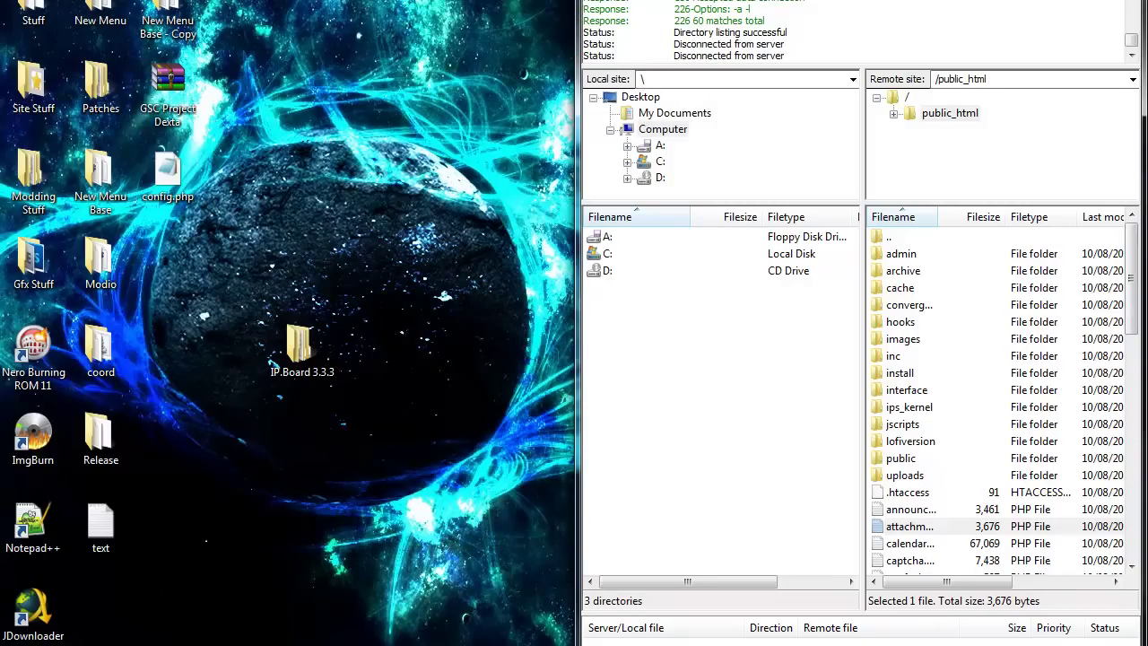
Return to the 000webhost control panel and open youtubetest.comlu.com to launch the IP.Board installer.
key("alt+Tab")
key("alt+Tab")
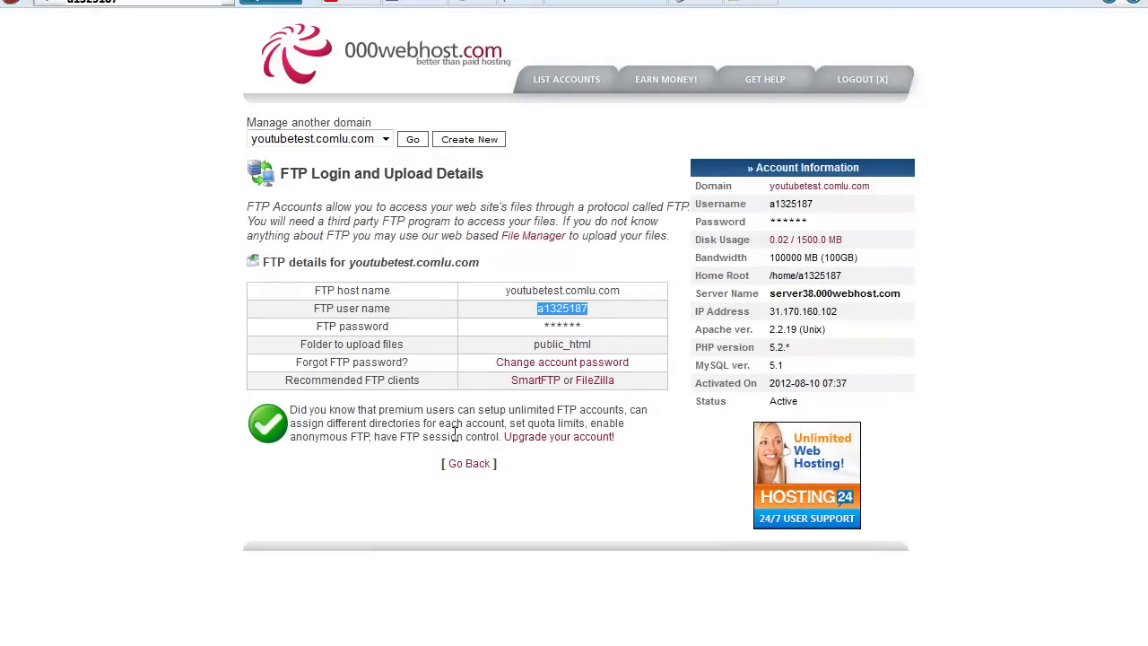
left_click(469, 462)
left_click_drag(738, 168, 758, 192)
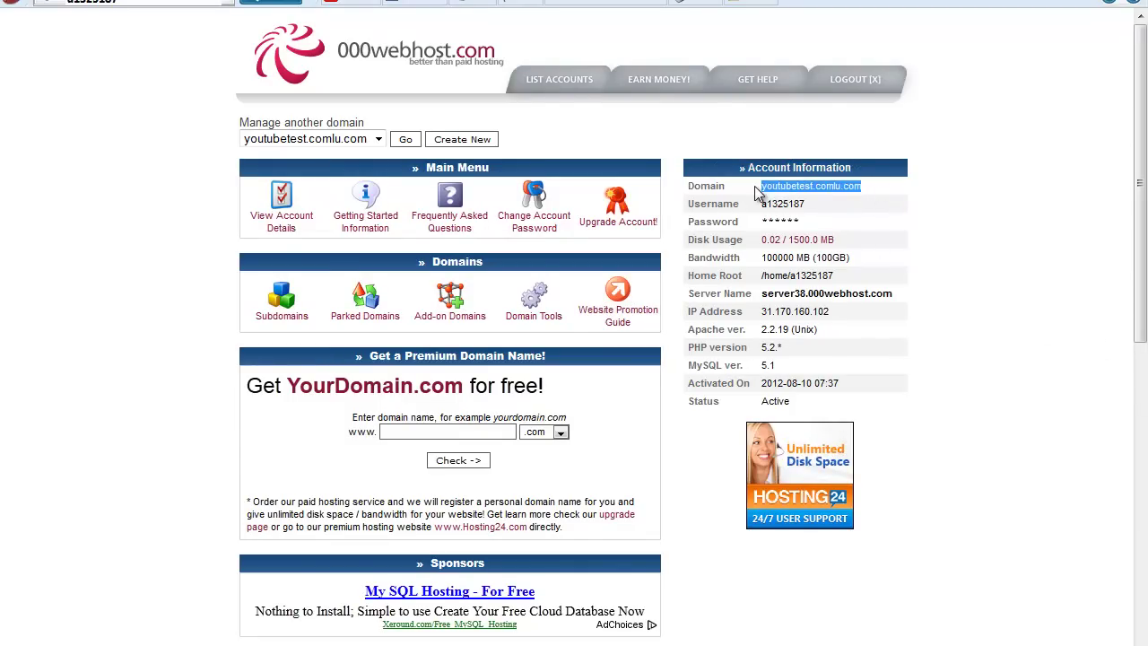
left_click(836, 192)
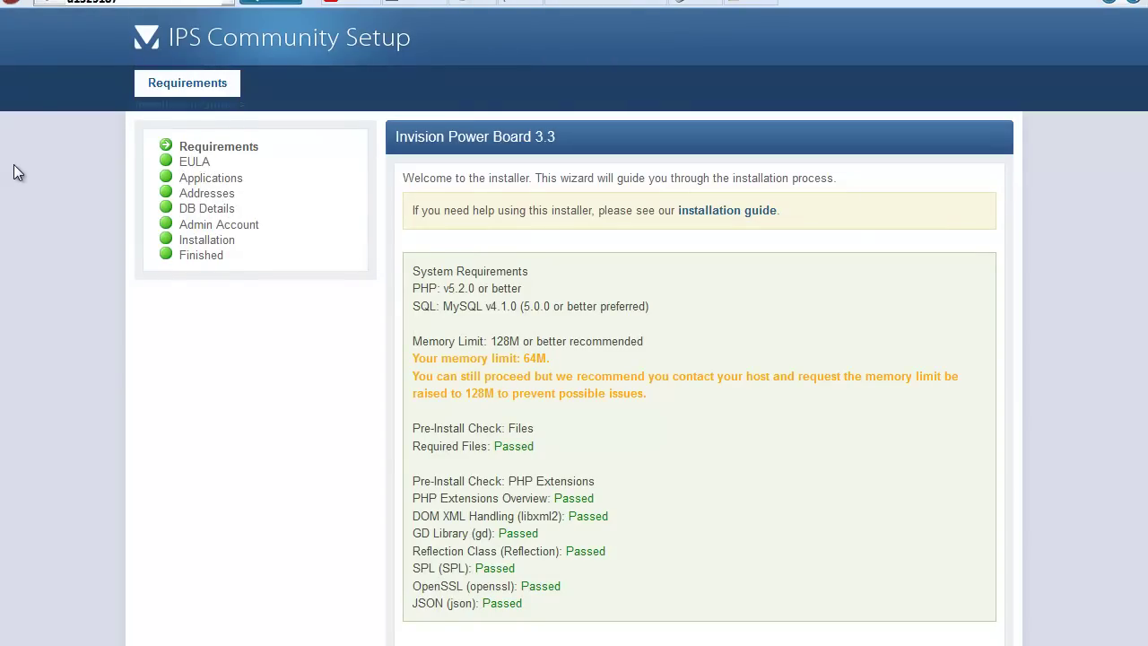
Accept the IPS license agreement and proceed to the installer's database details form.
left_click_drag(40, 67, 820, 592)
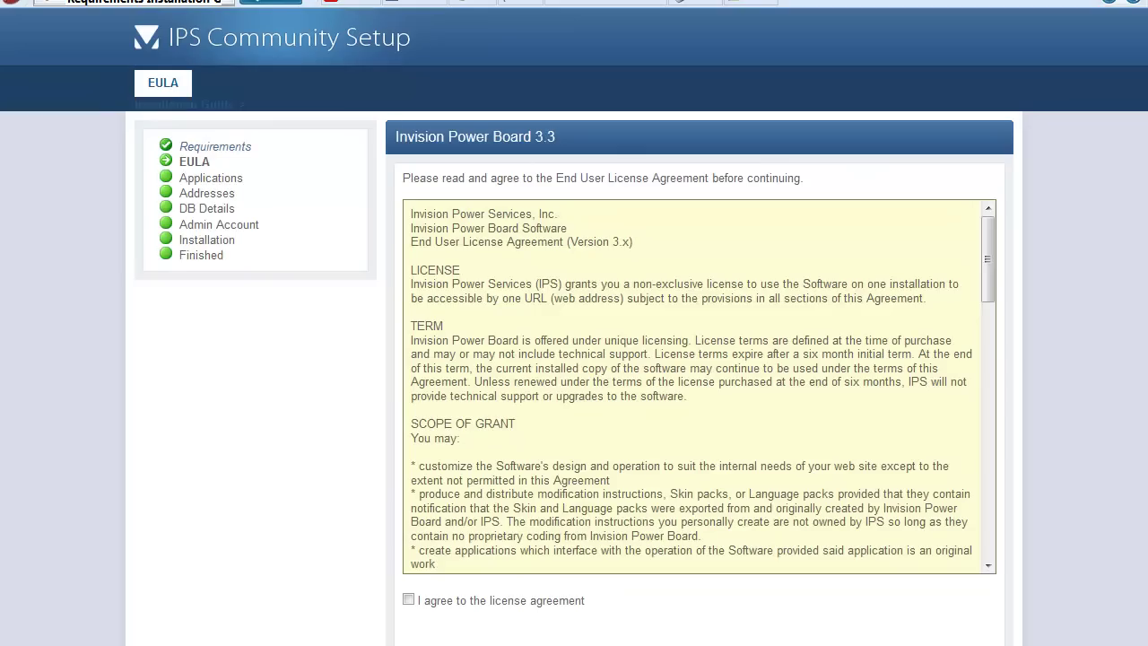
left_click(478, 603)
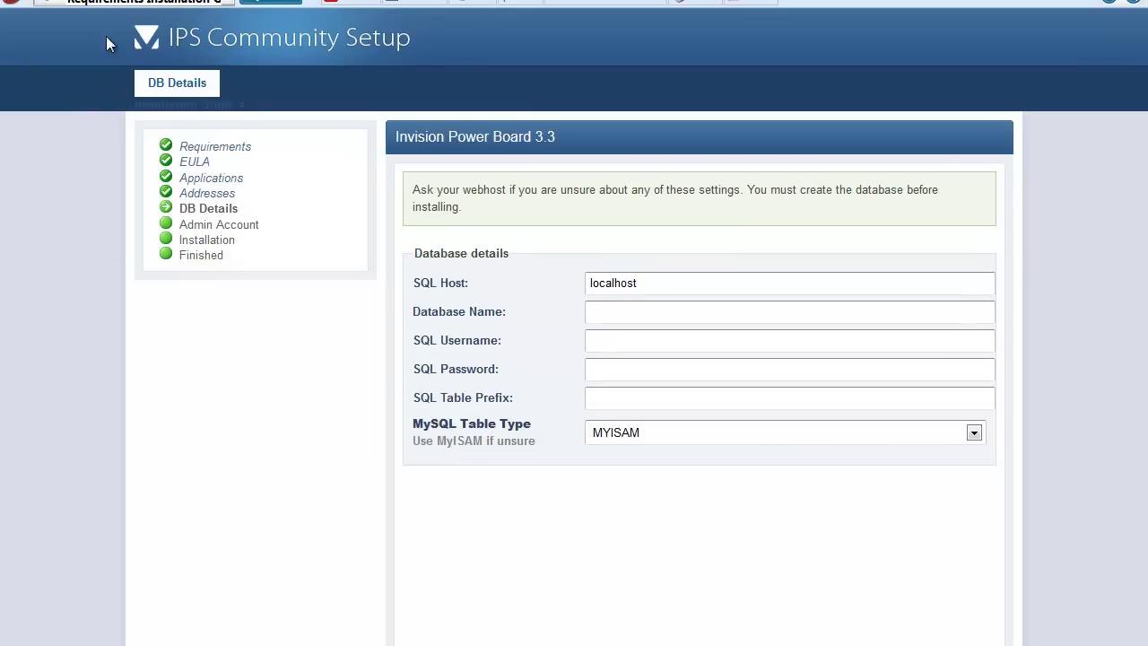
Copy the MySQL host mysql12.000webhost.com from the control panel over localhost in the installer.
left_click_drag(93, 19, 688, 595)
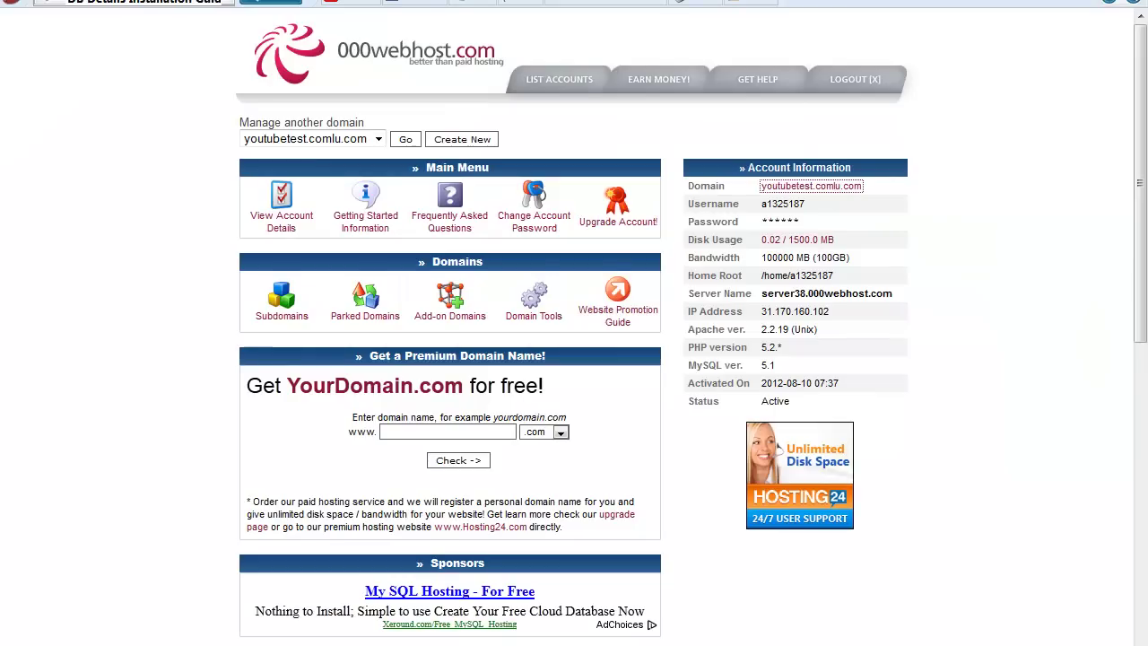
scroll(486, 276, "down", 8)
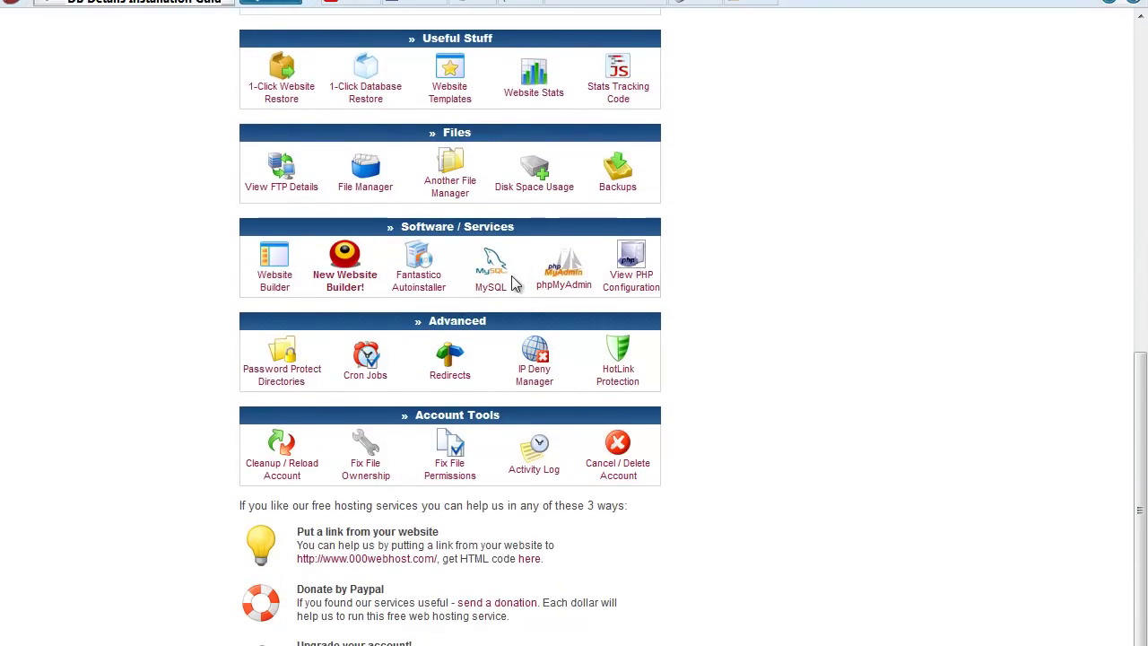
left_click(499, 282)
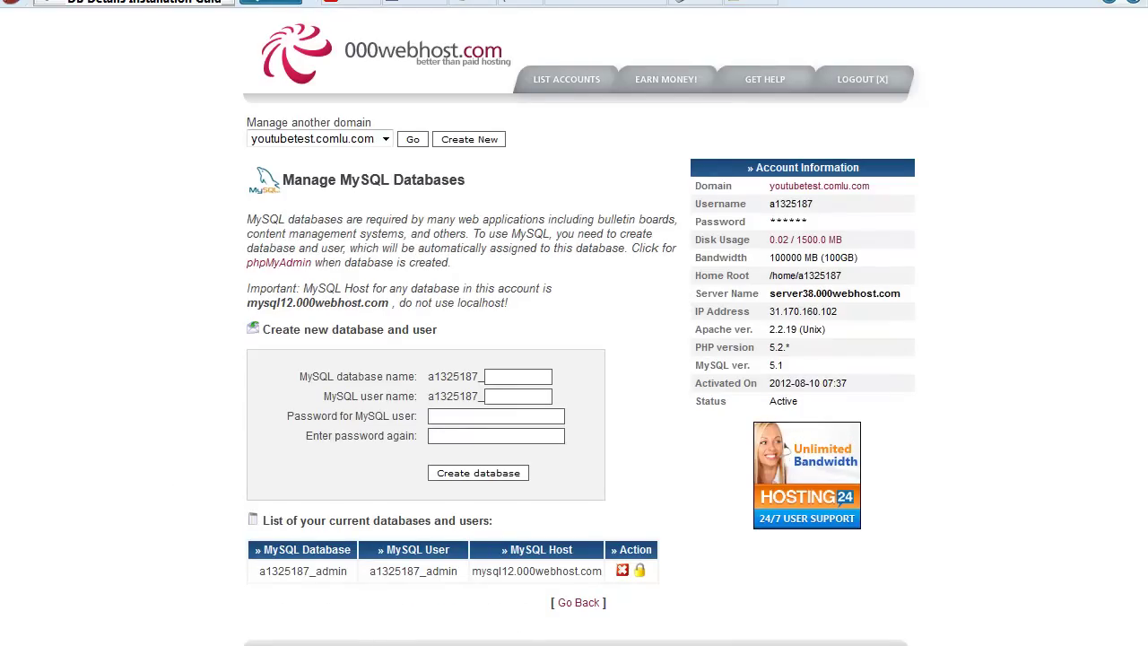
left_click_drag(498, 550, 578, 552)
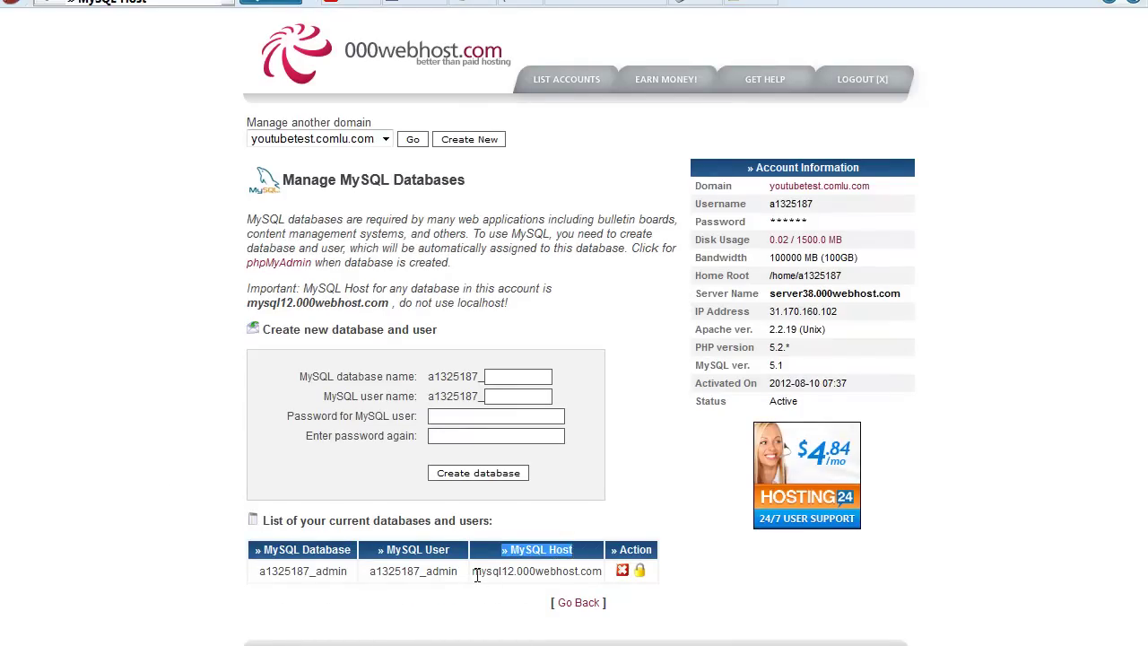
left_click_drag(474, 574, 591, 579)
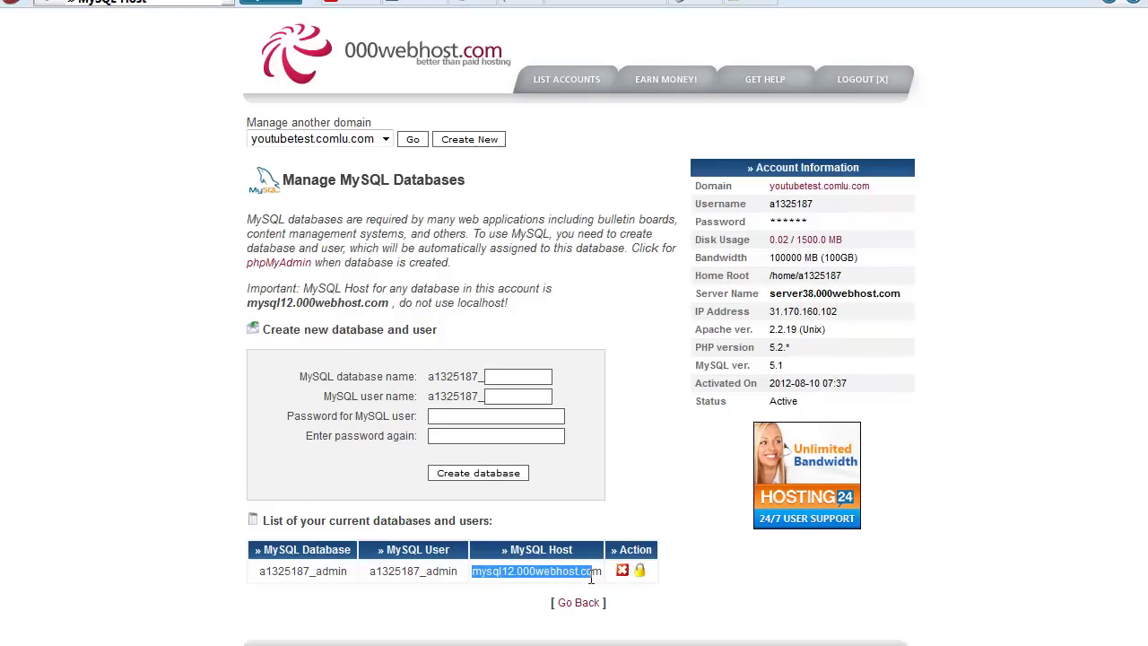
right_click(530, 571)
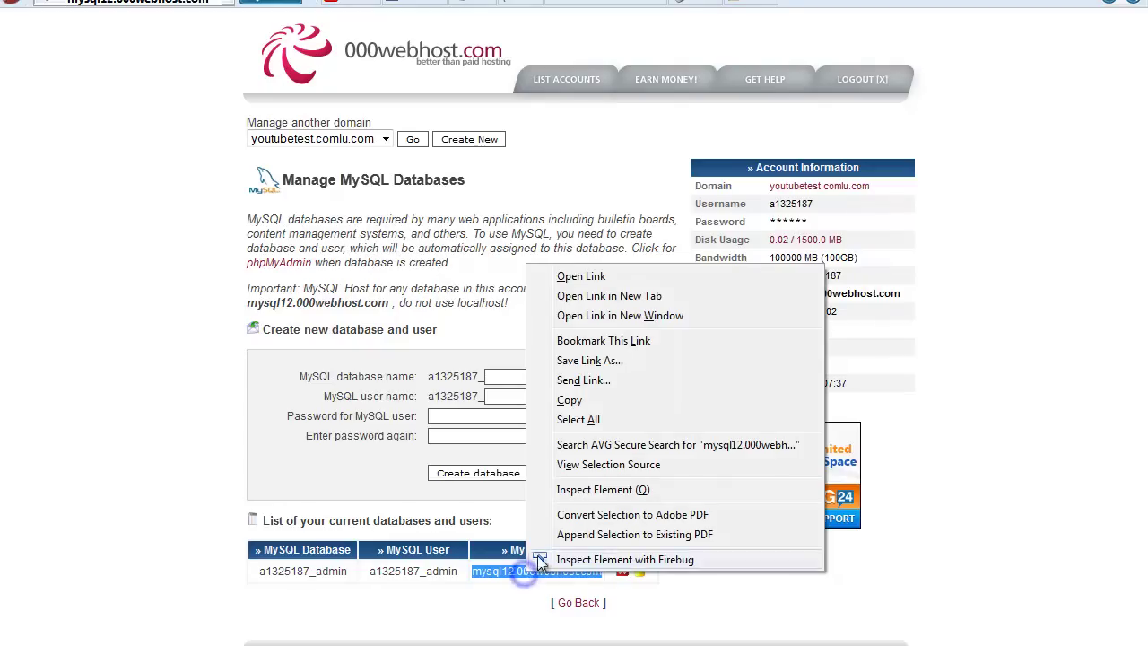
left_click(569, 400)
key("ctrl+Tab")
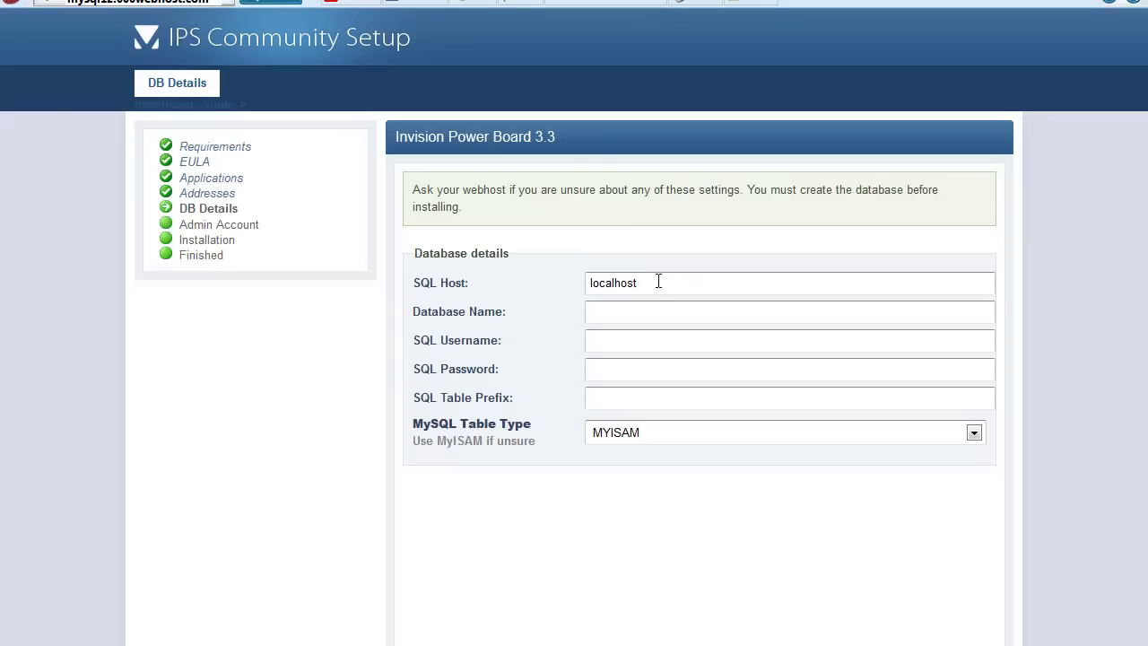
left_click_drag(659, 282, 588, 285)
key("ctrl+v")
left_click(657, 373)
Copy the database name from the MySQL page into the installer's Database Name field.
left_click(644, 315)
key("ctrl+Tab")
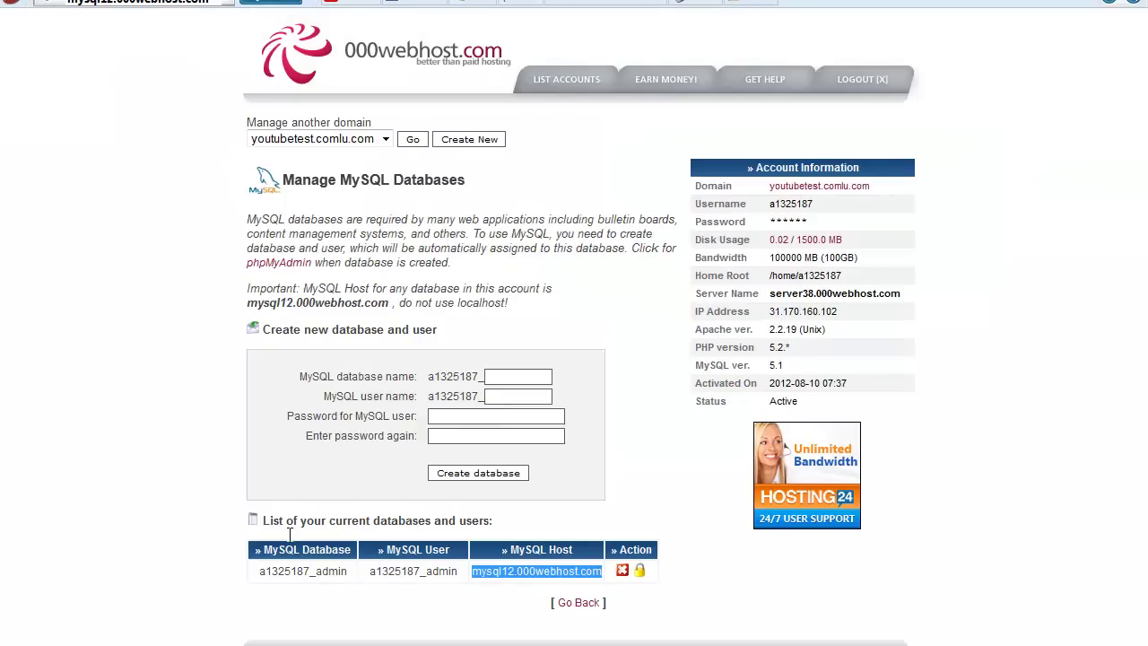
left_click_drag(266, 558, 354, 551)
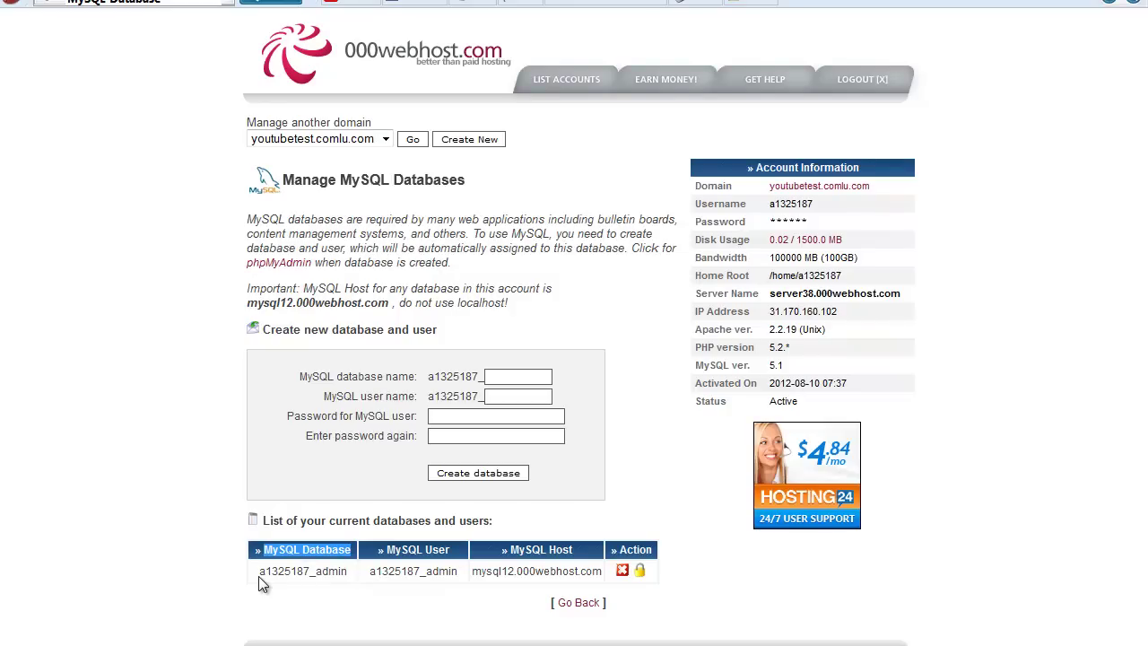
left_click_drag(259, 575, 347, 574)
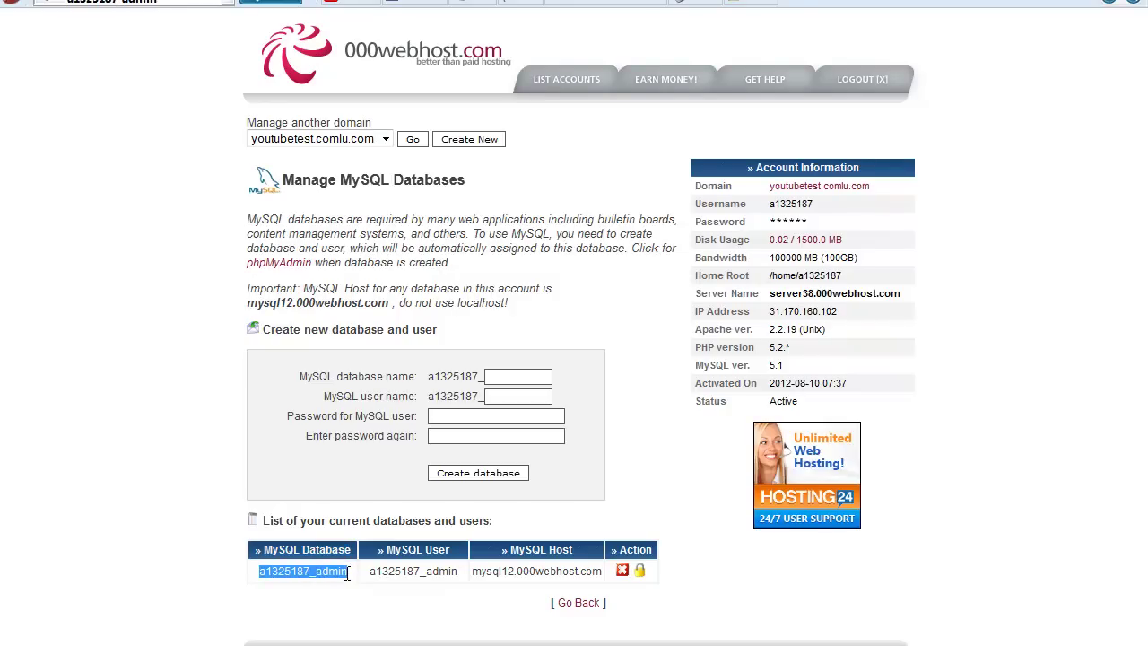
right_click(347, 574)
left_click(330, 589)
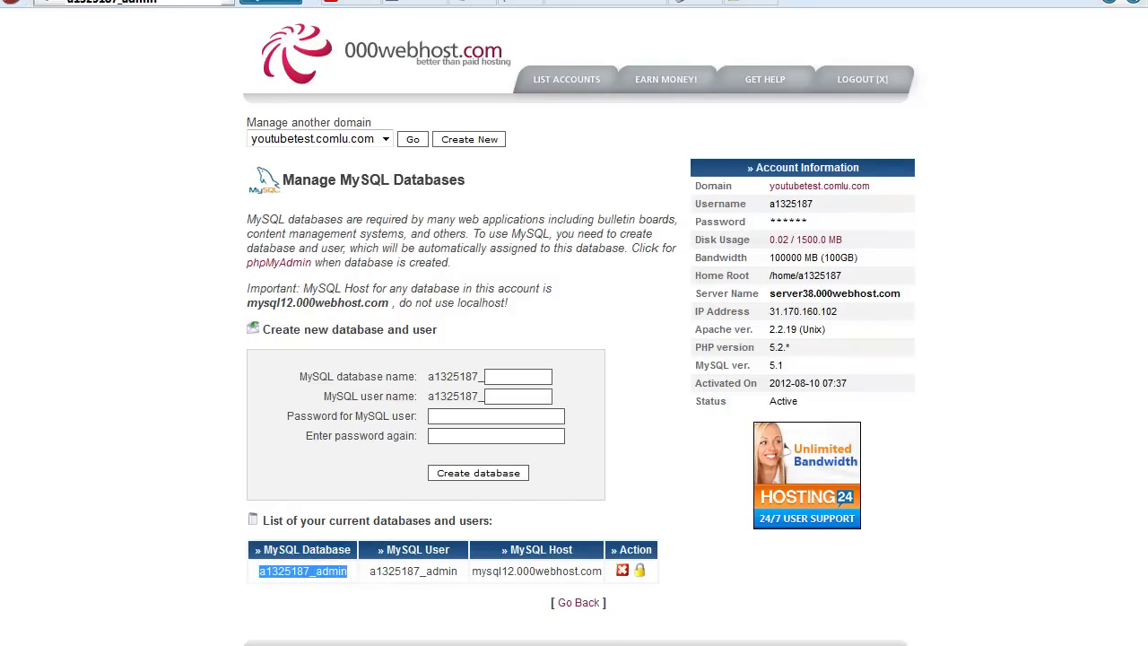
left_click(449, 3)
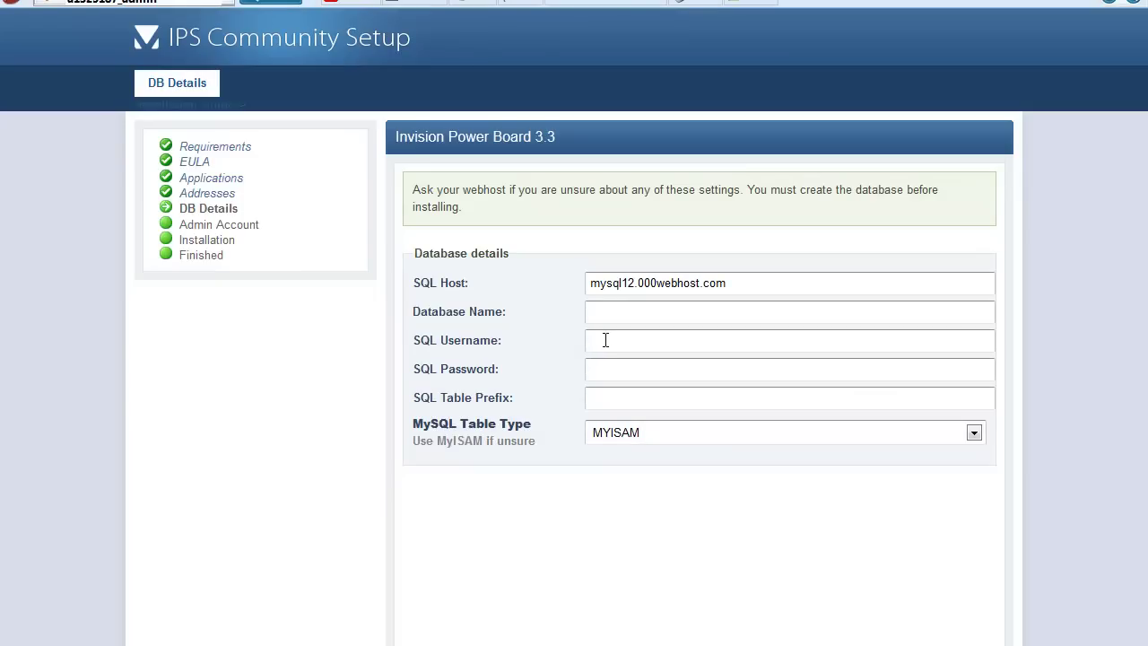
key("ctrl+v")
Paste the database user into SQL Username and keep MYISAM as the table type.
key("alt+Tab")
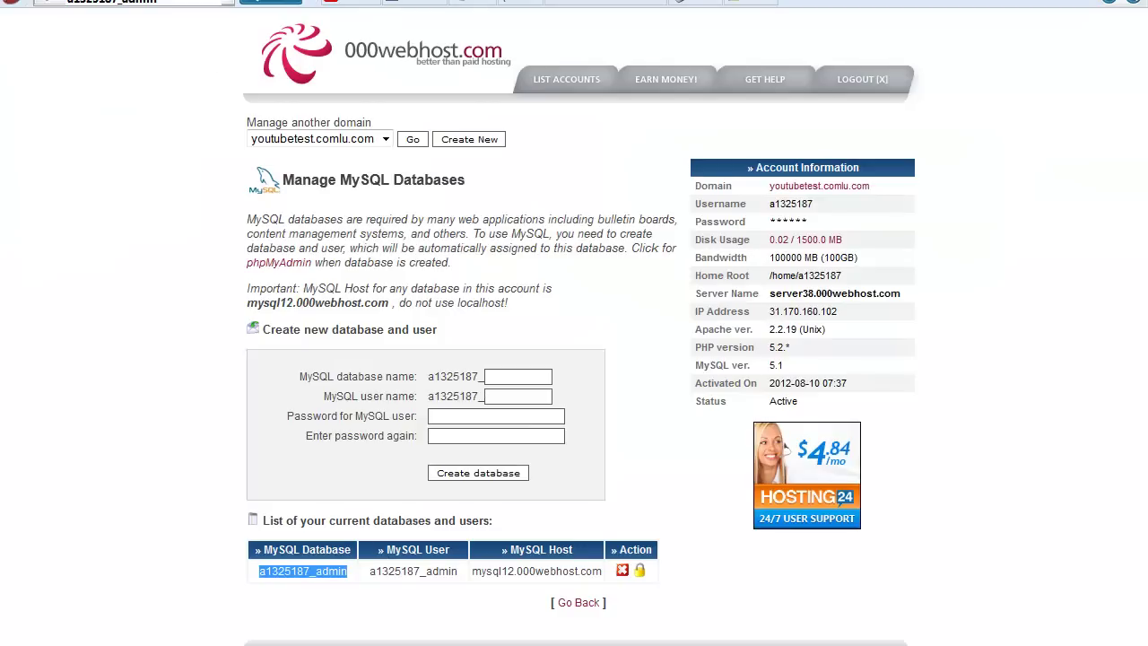
left_click_drag(377, 549, 434, 572)
right_click(434, 572)
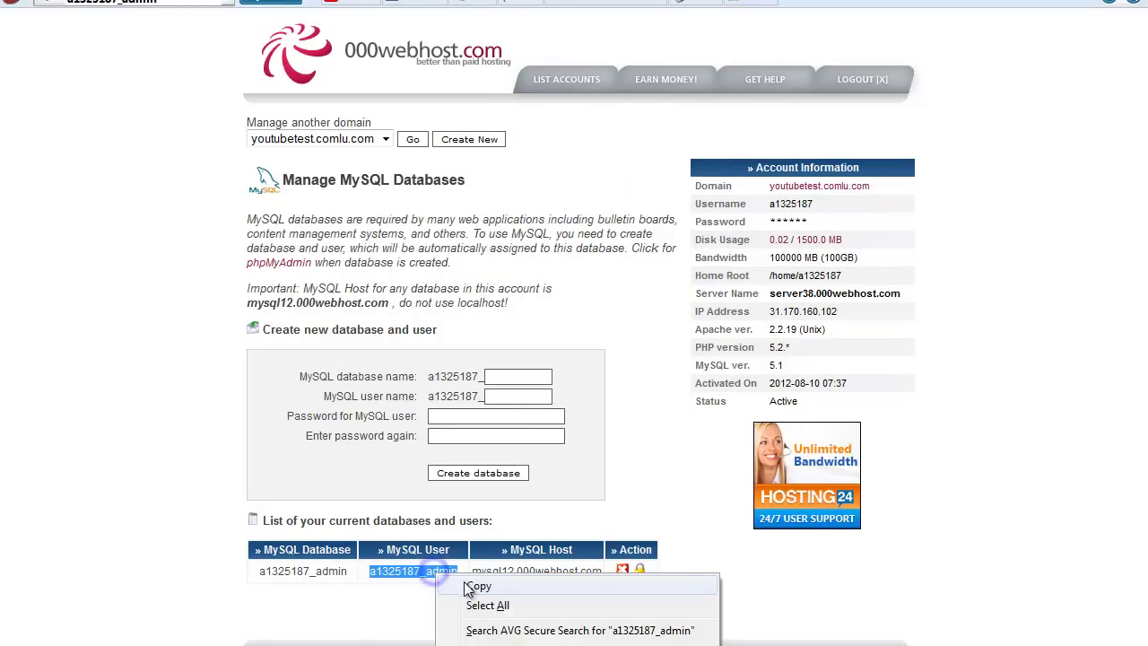
left_click(464, 583)
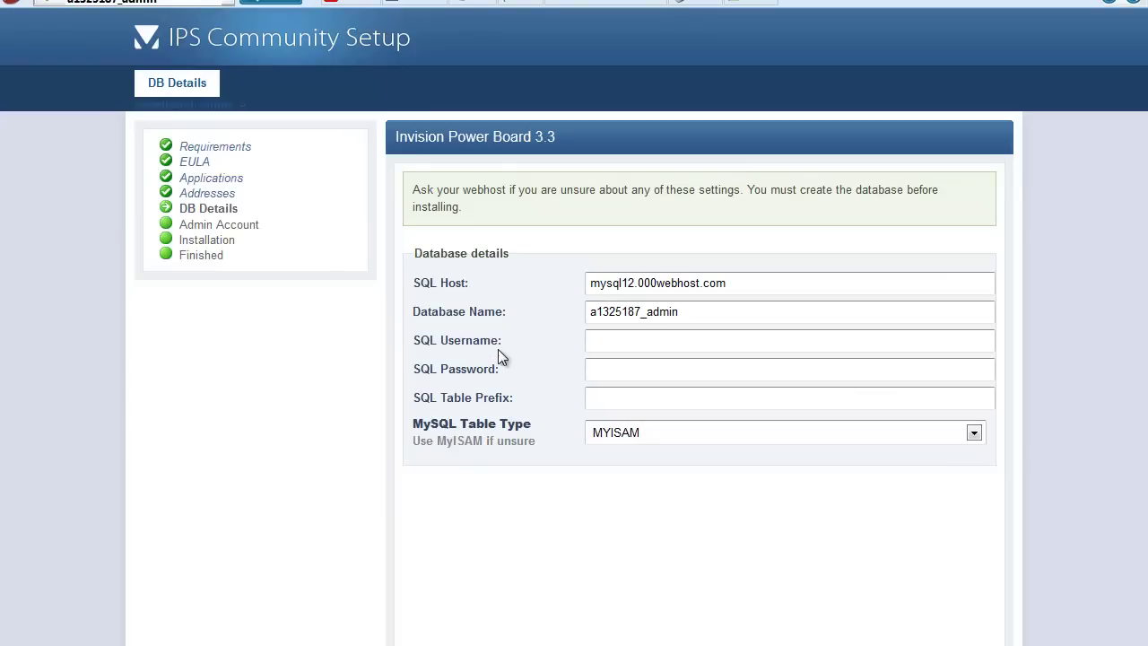
left_click_drag(463, 350, 415, 359)
left_click(607, 345)
key("ctrl+v")
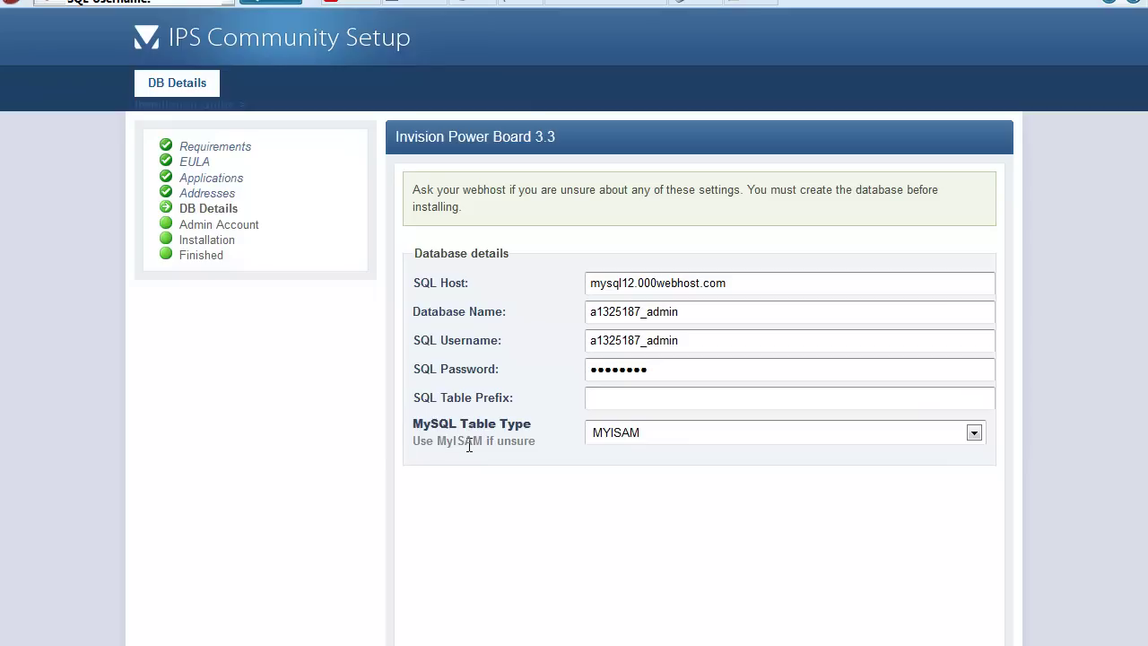
left_click(631, 437)
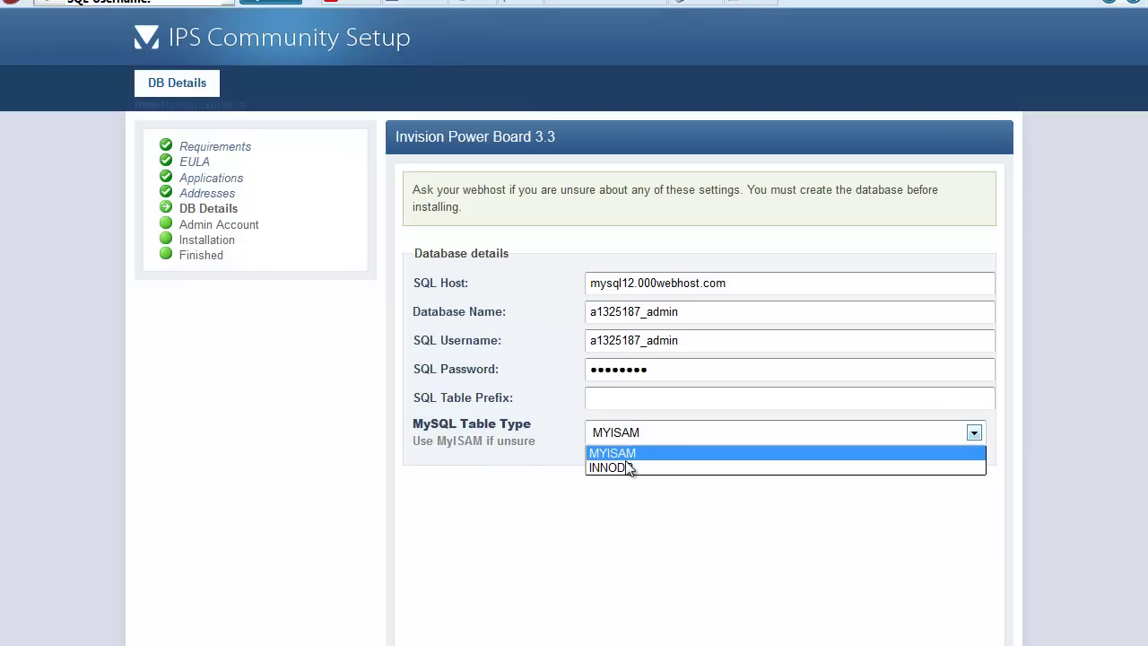
left_click(655, 556)
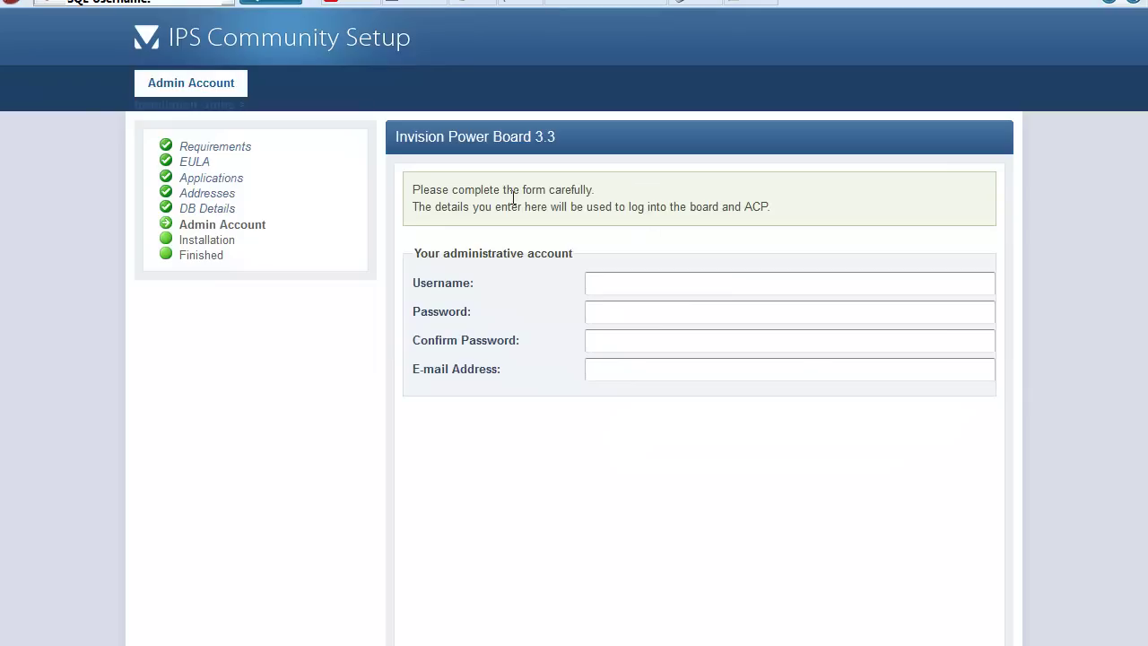
Enter username admin, the password and its confirmation, and the administrator's e-mail address.
left_click_drag(104, 73, 695, 508)
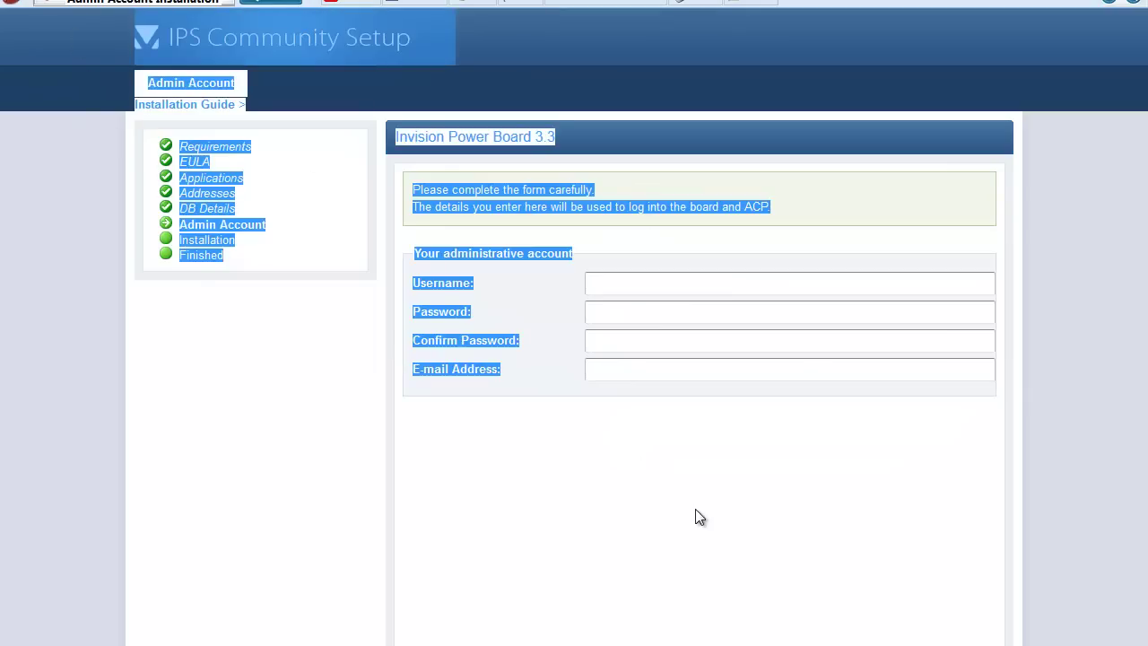
left_click(692, 486)
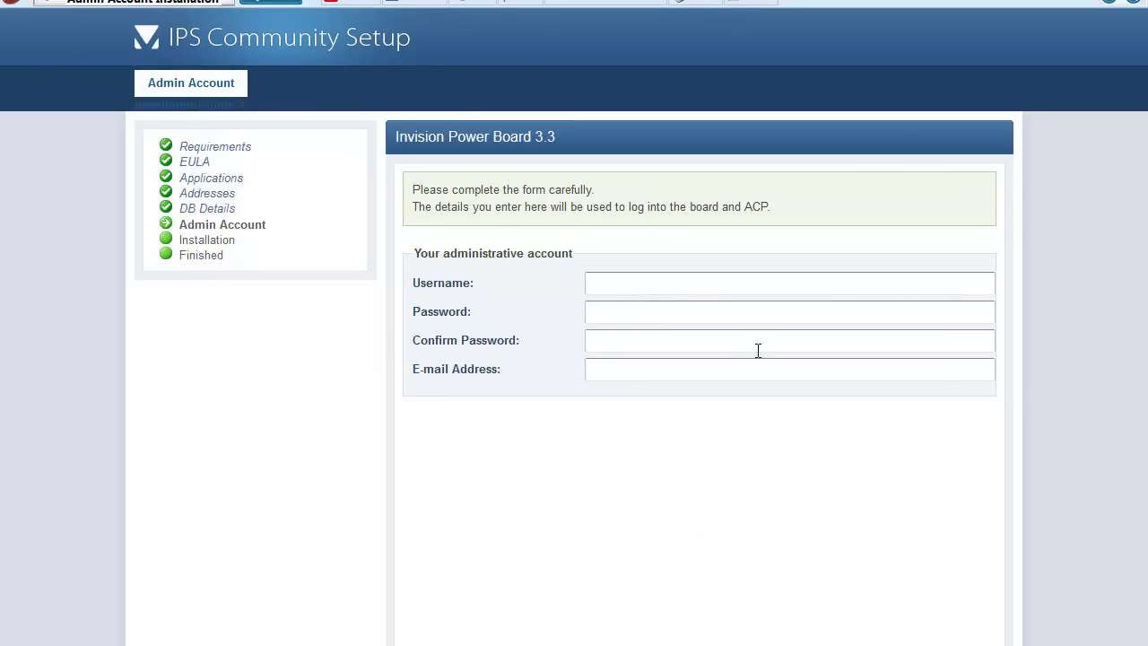
type("dm")
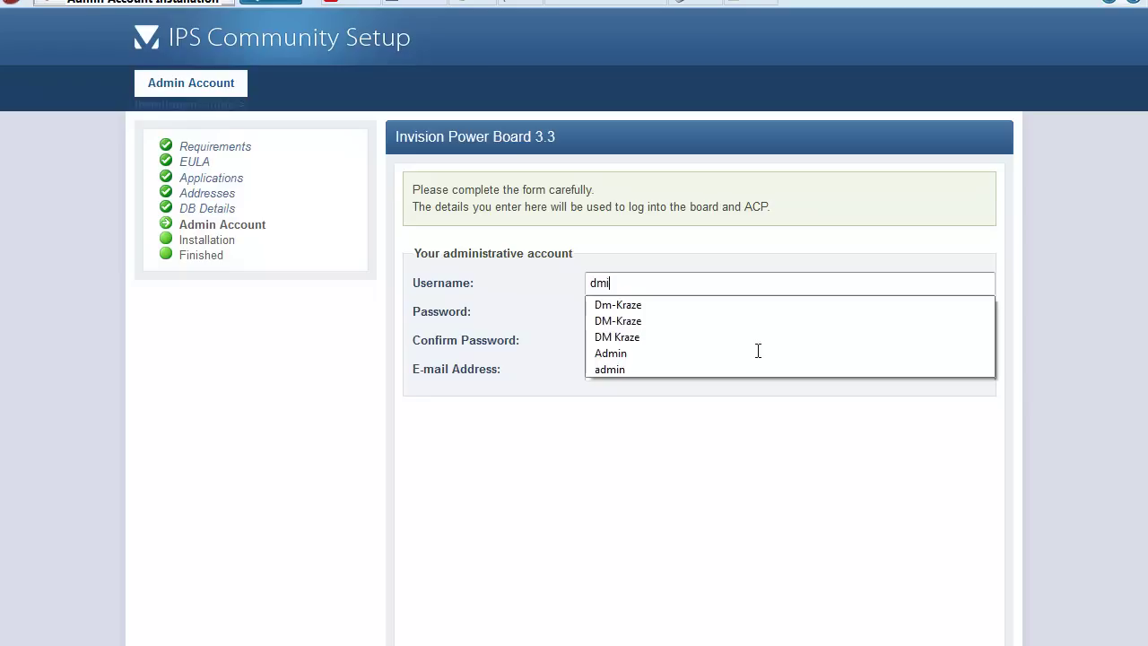
key("BackSpace")
key("BackSpace")
type("admi")
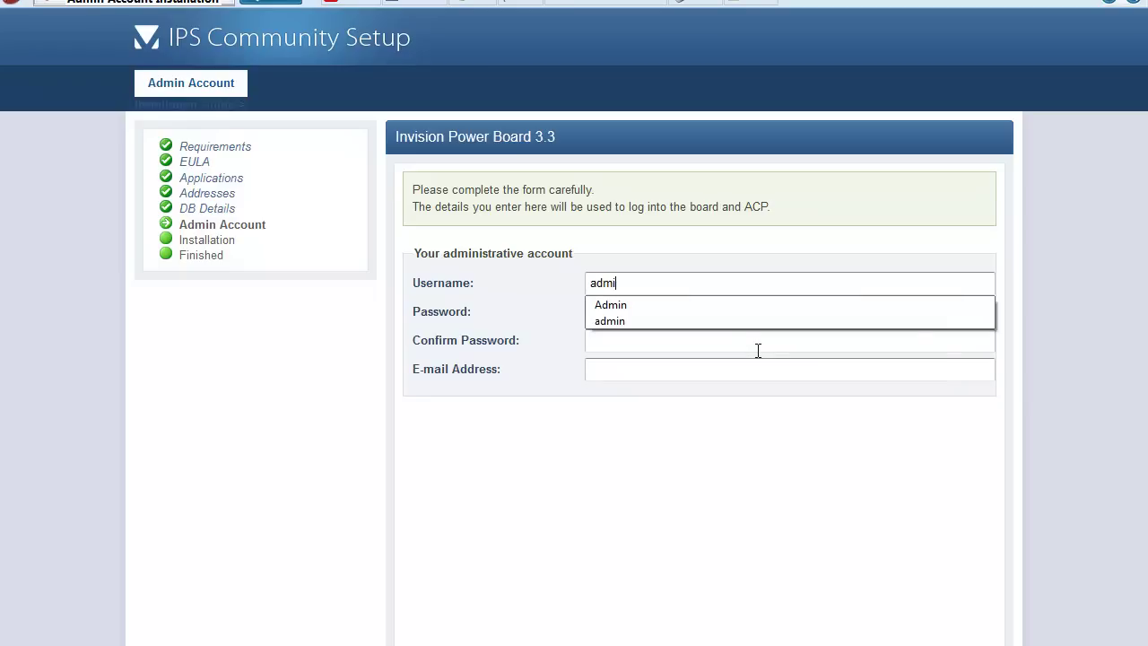
key("Tab")
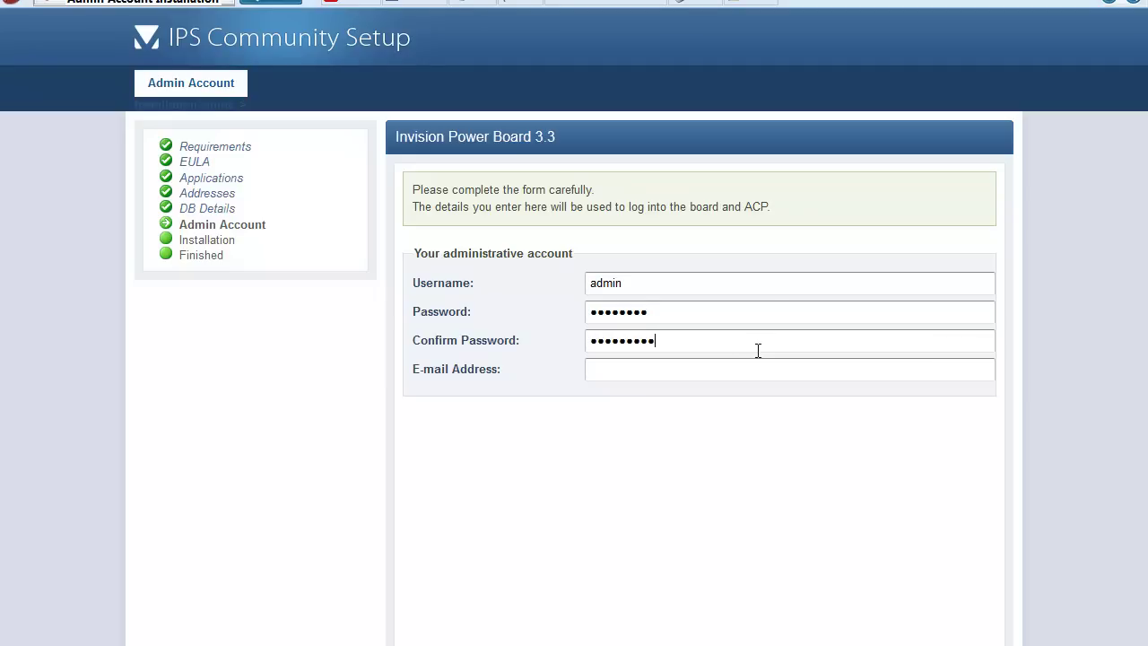
key("BackSpace")
key("BackSpace")
key("BackSpace")
key("BackSpace")
key("BackSpace")
key("BackSpace")
left_click(606, 374)
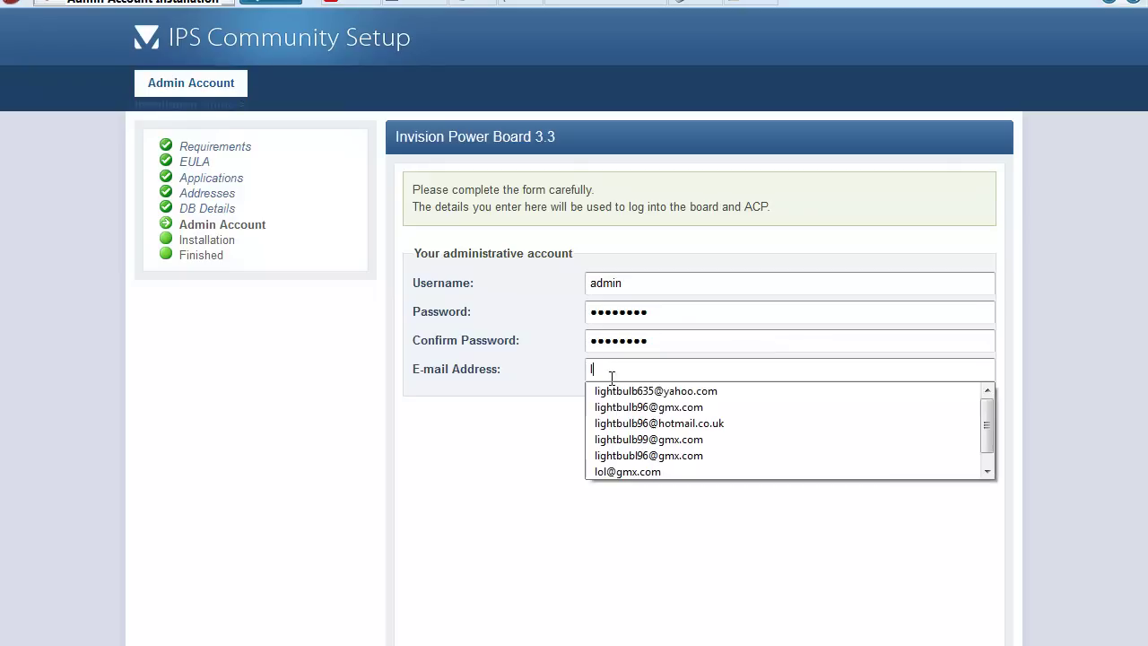
left_click(626, 421)
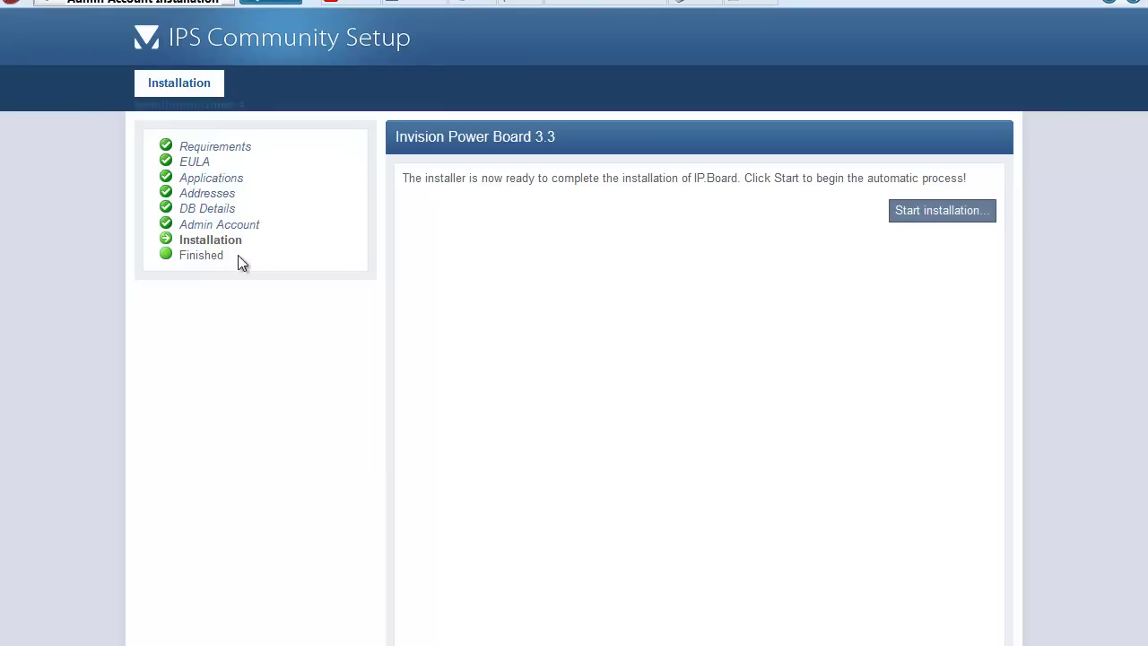
Launch the automatic 13-step IP.Board installation and watch it begin at step 1/13.
left_click_drag(238, 245, 178, 240)
left_click(349, 251)
left_click_drag(404, 179, 995, 179)
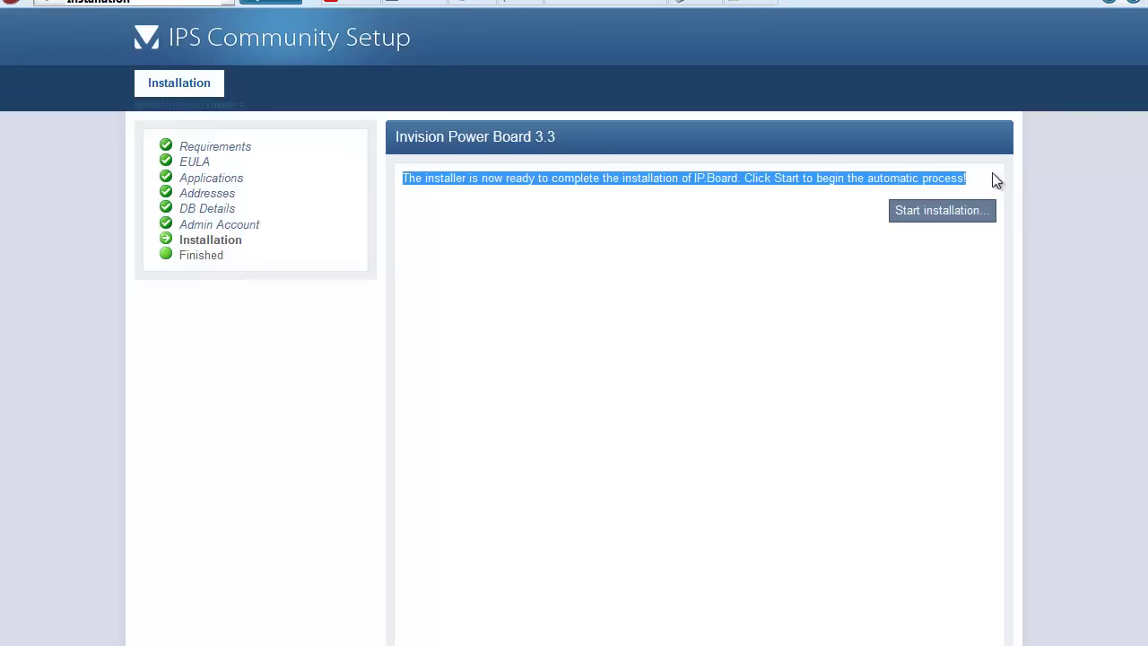
left_click(942, 321)
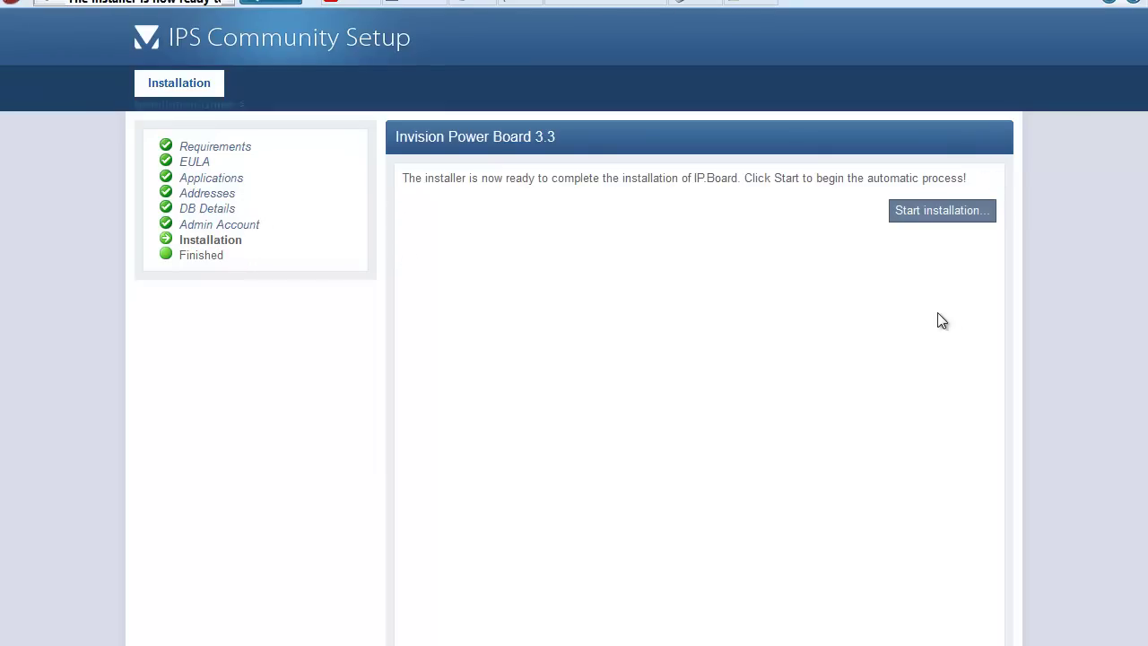
left_click(934, 212)
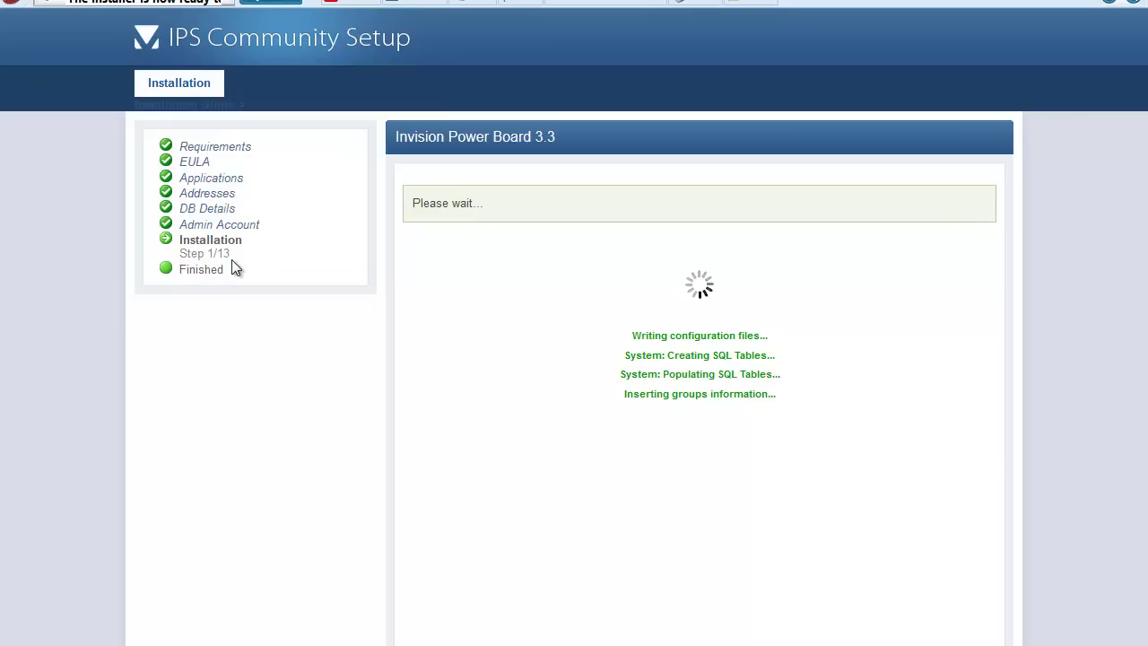
left_click_drag(239, 265, 175, 255)
left_click(285, 387)
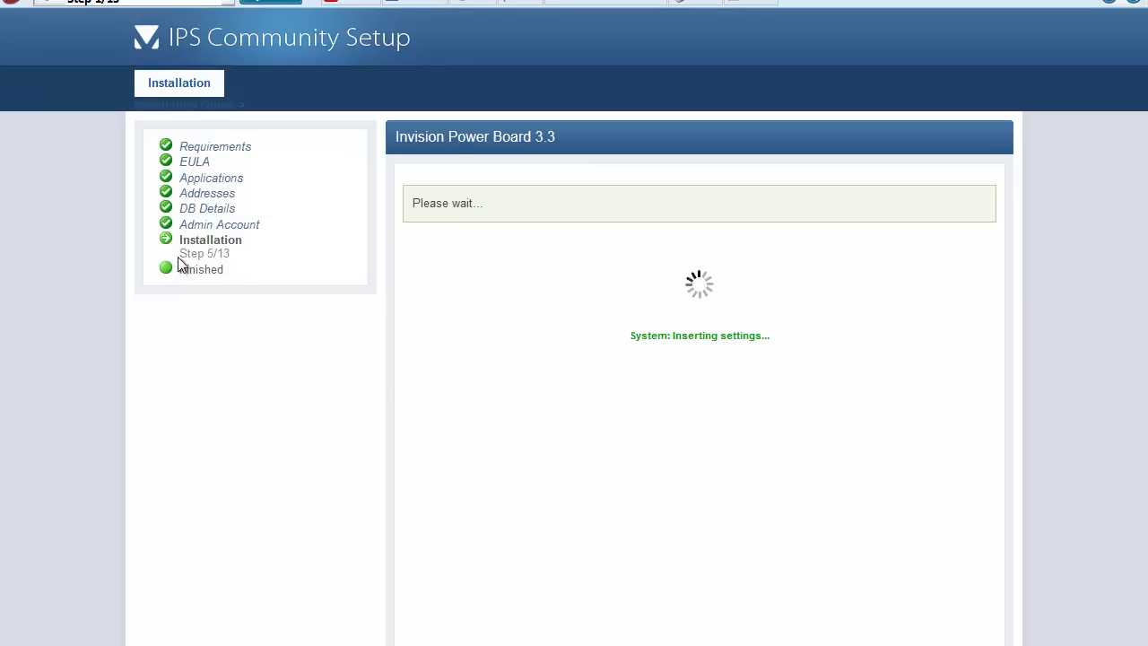
Monitor the installer as it advances from step 5/13 through step 8/13.
left_click_drag(181, 258, 236, 256)
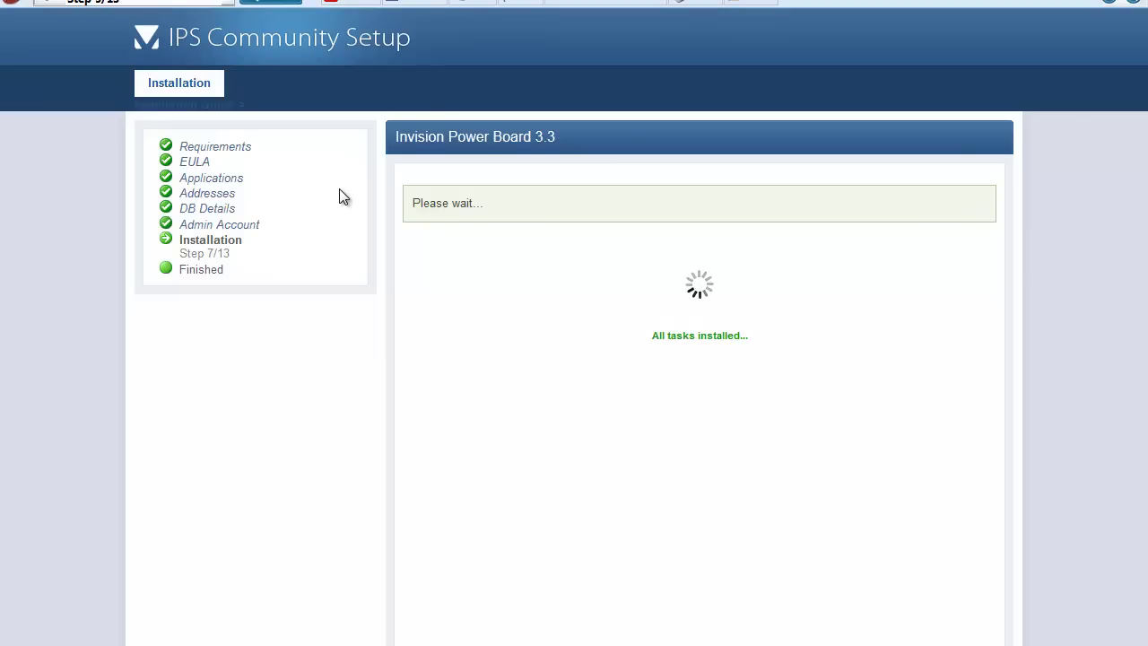
right_click(980, 1)
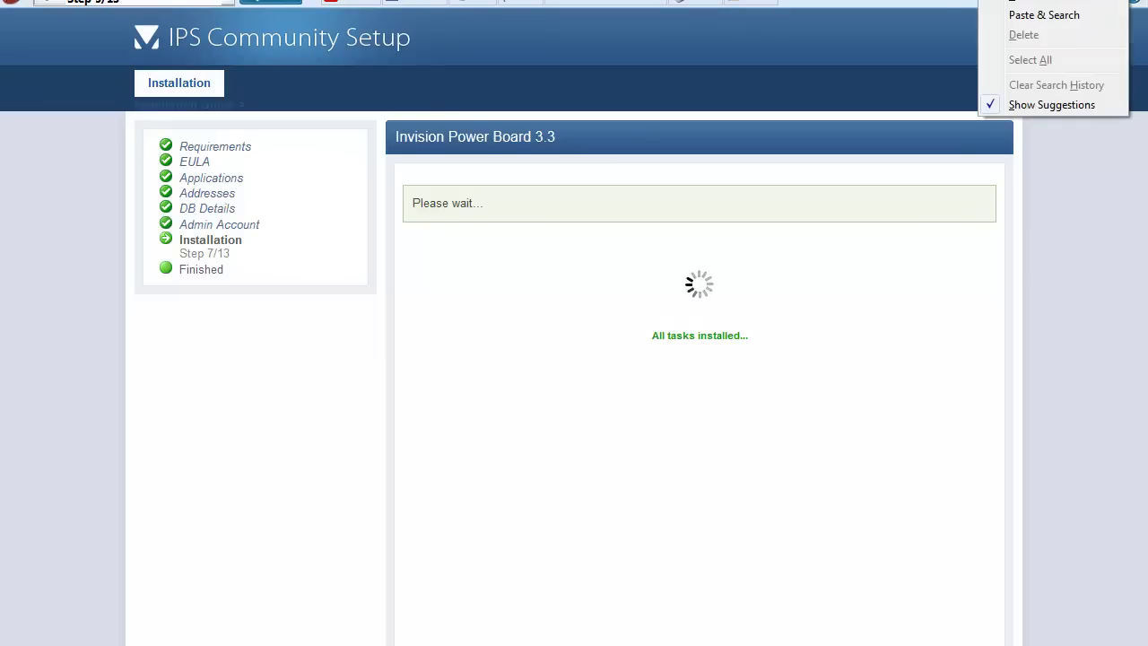
left_click(927, 2)
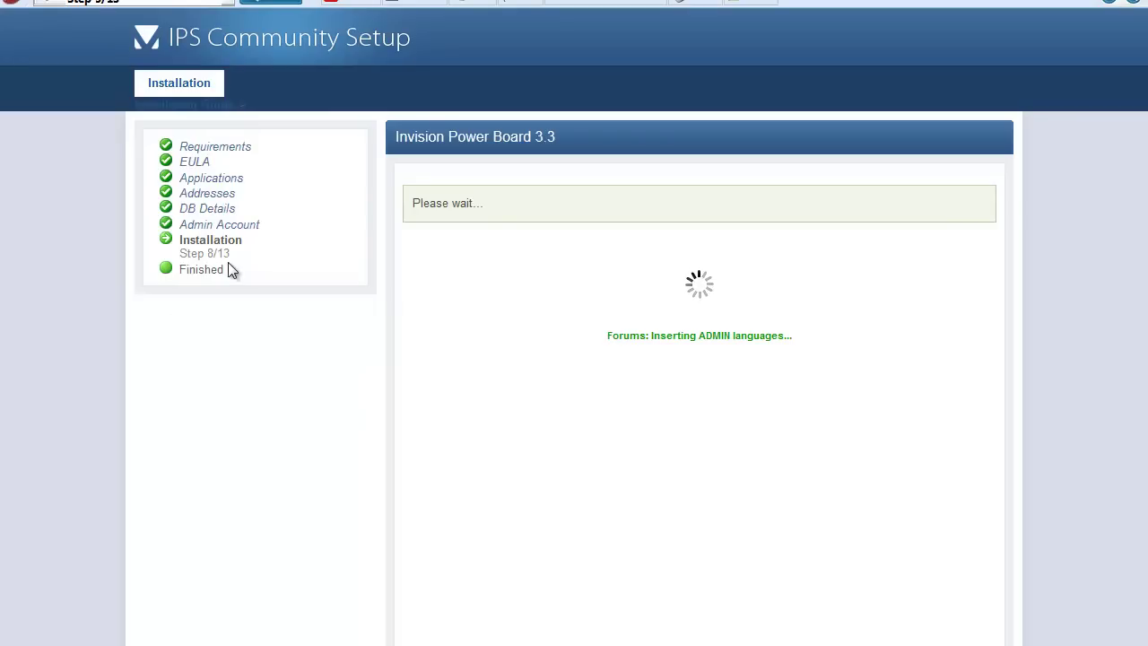
left_click_drag(232, 255, 179, 238)
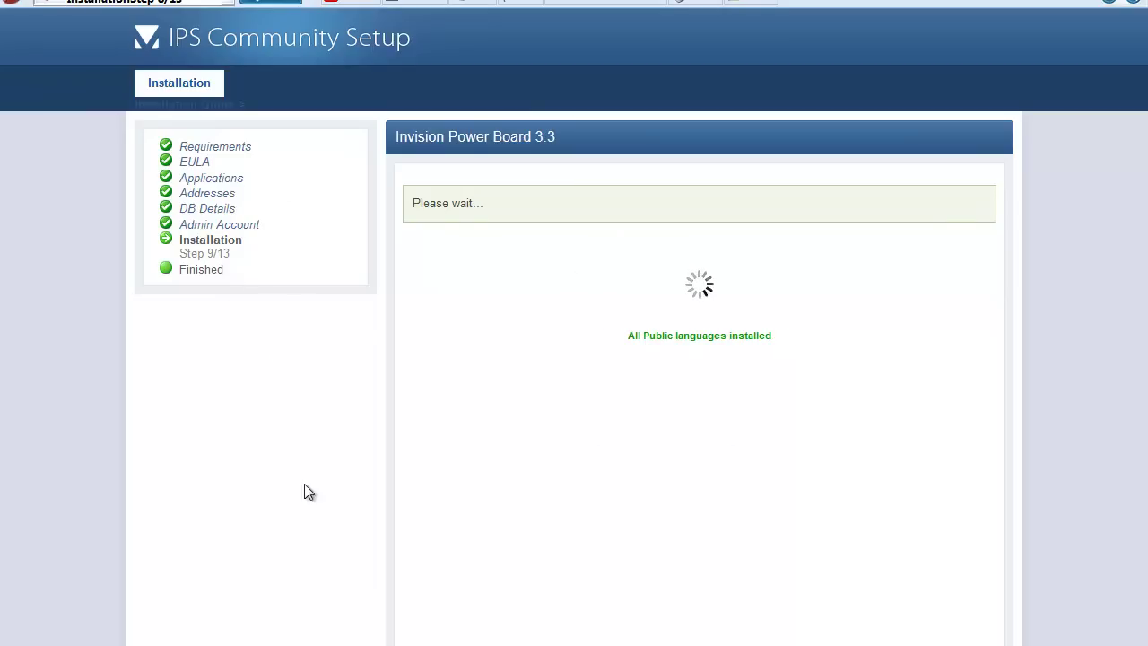
Follow the installer past steps 9/13 and 10/13 until Invision Power Board 3.3 finishes installing.
left_click_drag(255, 261, 177, 247)
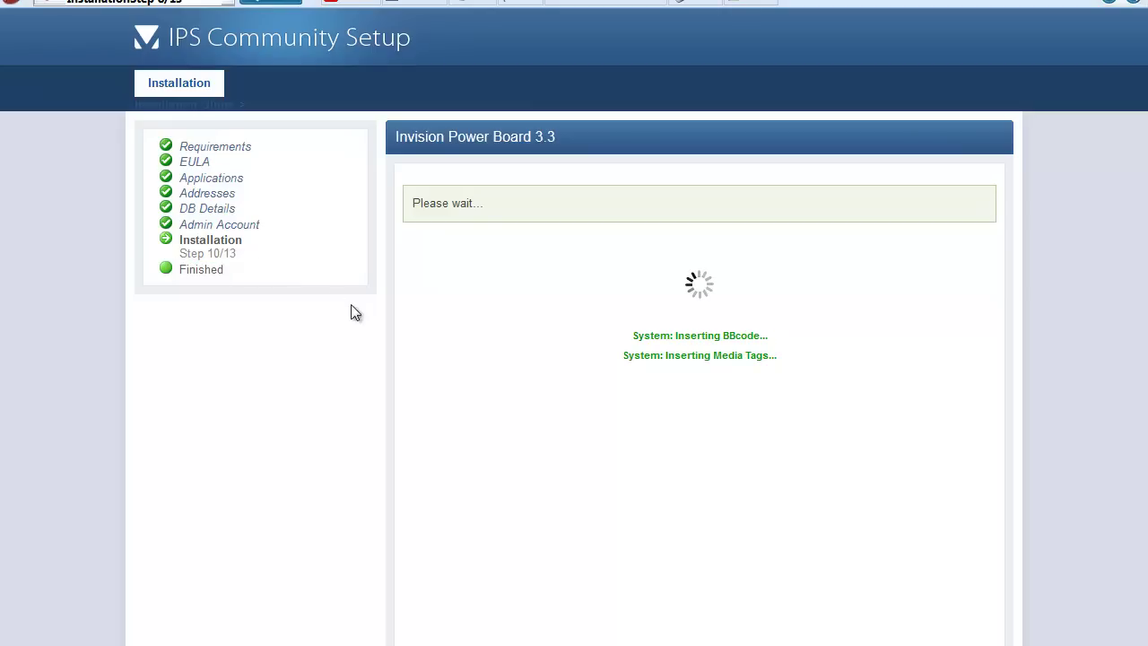
left_click_drag(260, 258, 158, 251)
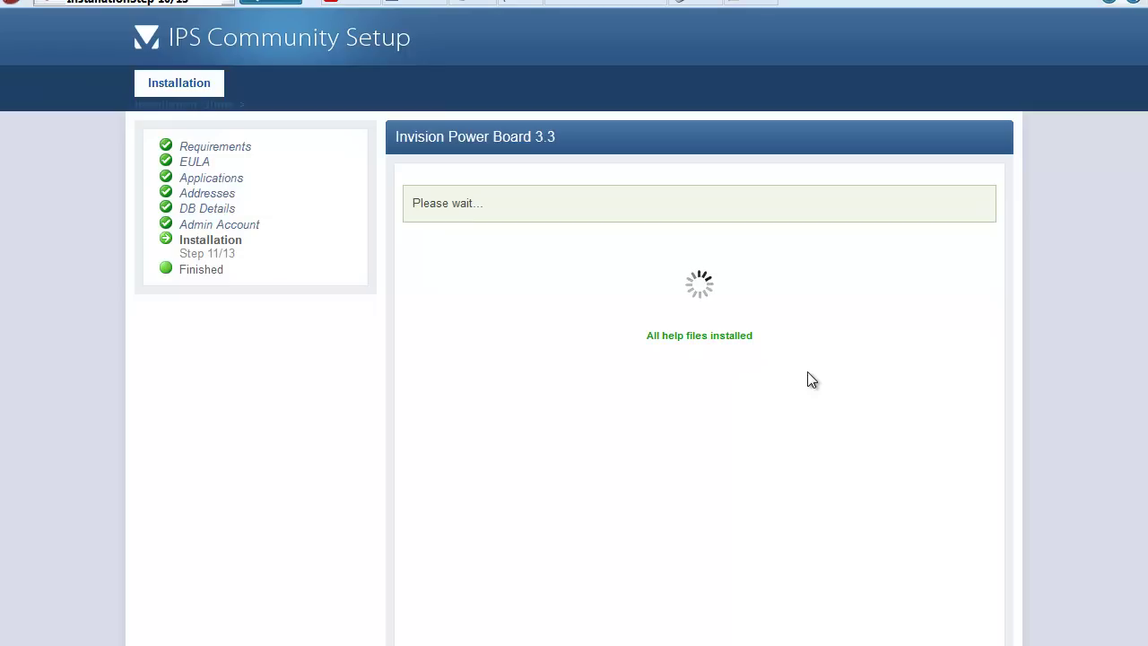
left_click_drag(807, 371, 653, 270)
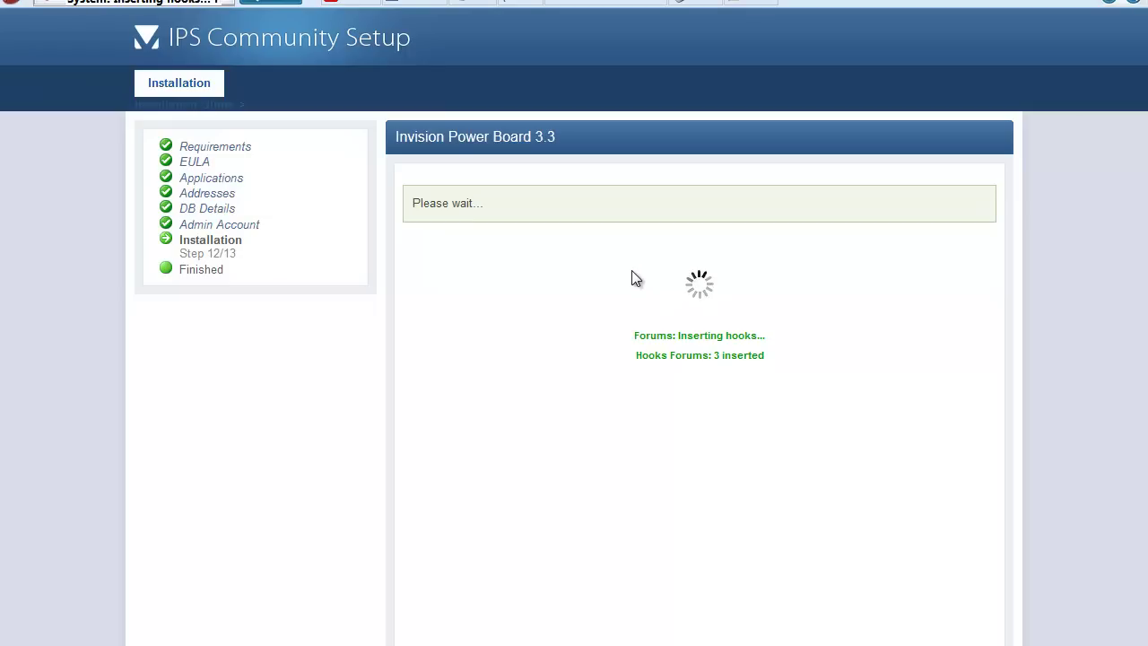
left_click_drag(632, 278, 772, 389)
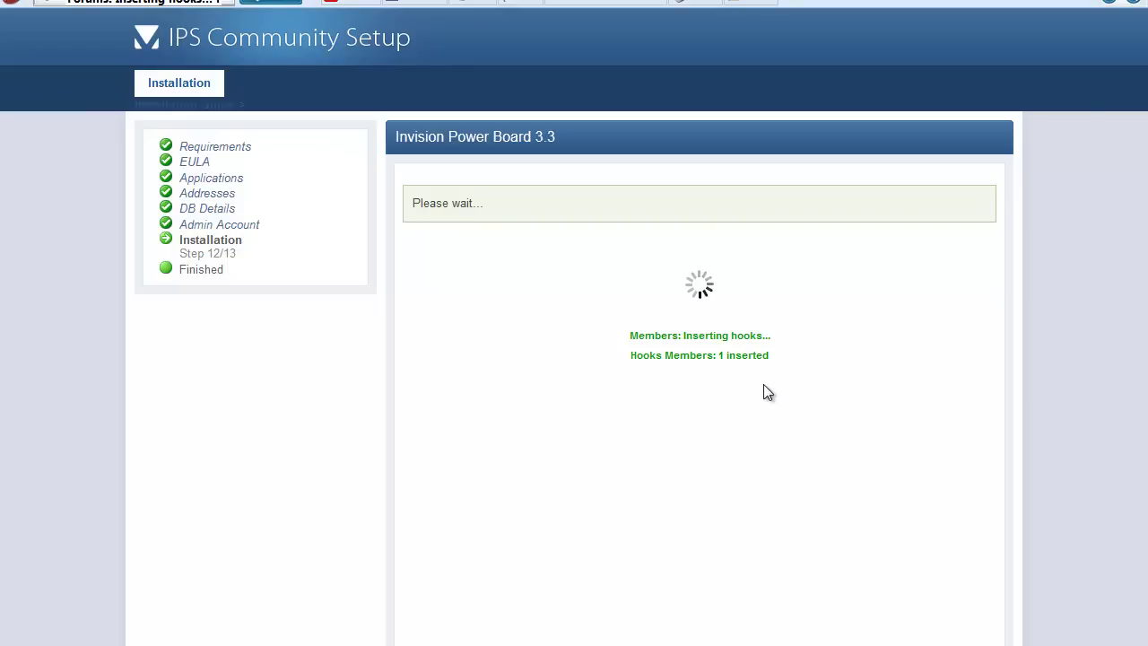
left_click_drag(765, 380, 604, 249)
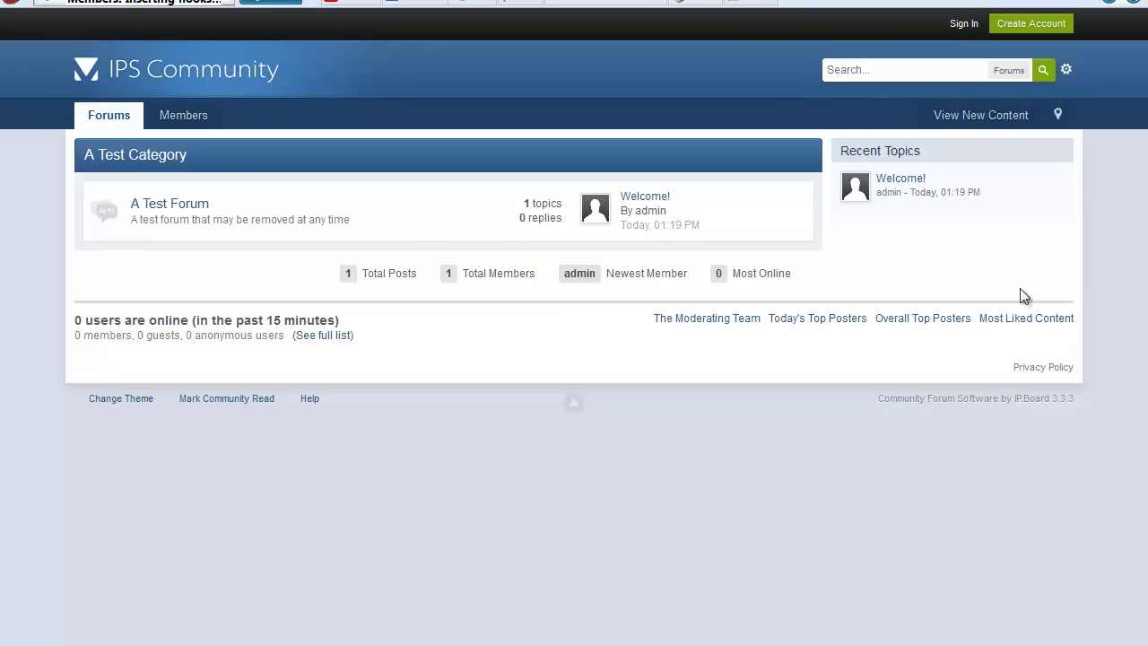
Sign in to the forum with username admin and its password, then open the admin account menu.
left_click(967, 27)
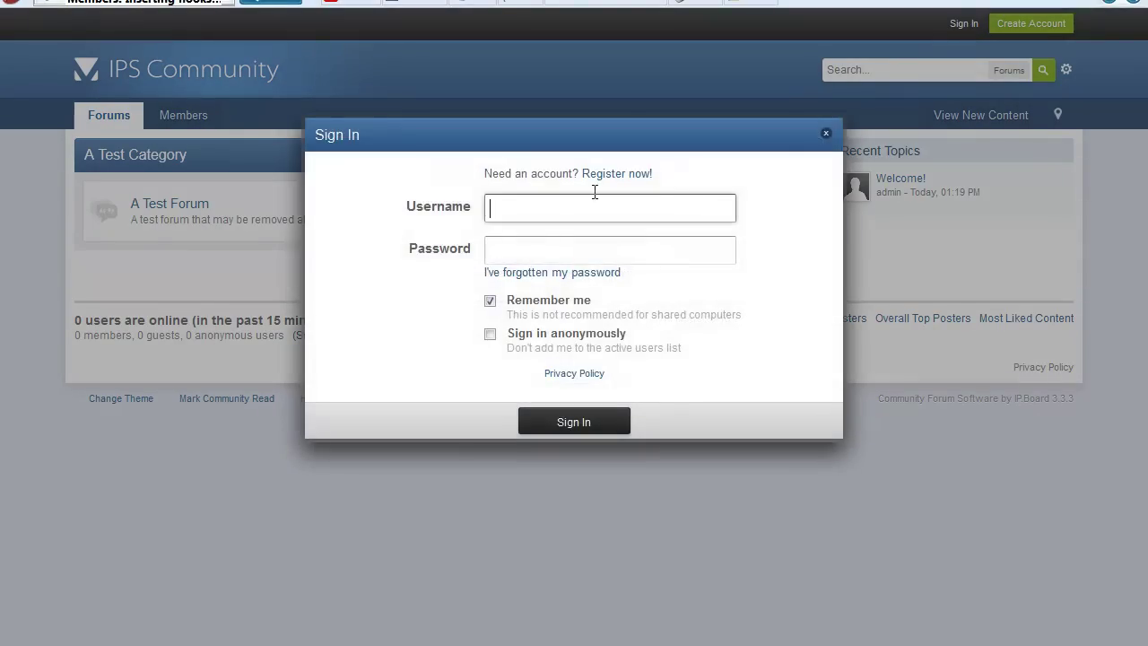
type("k")
left_click(563, 233)
double_click(559, 215)
type("adm")
left_click(505, 238)
type("admin")
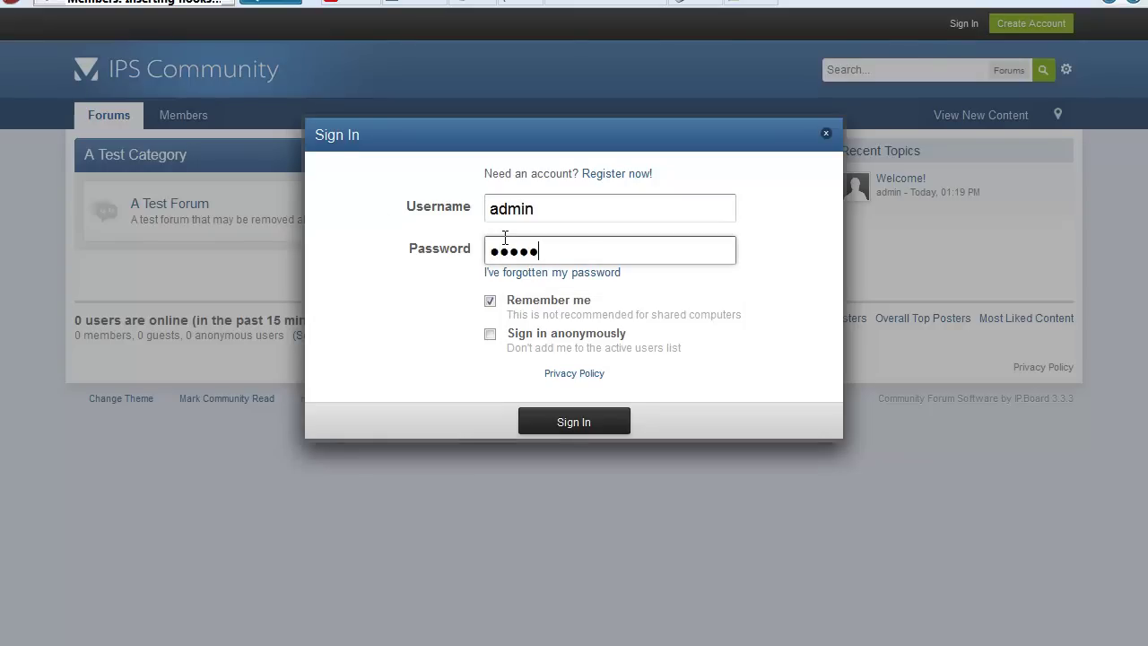
key("BackSpace")
key("BackSpace")
key("BackSpace")
key("BackSpace")
key("BackSpace")
type("password")
key("Return")
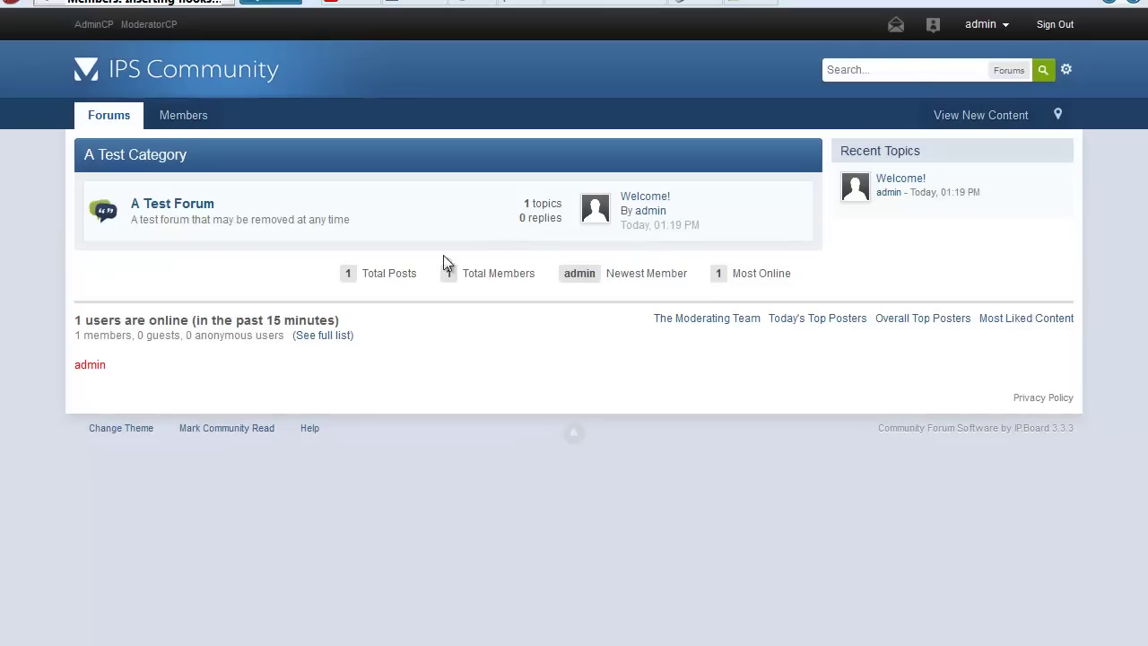
left_click(1003, 28)
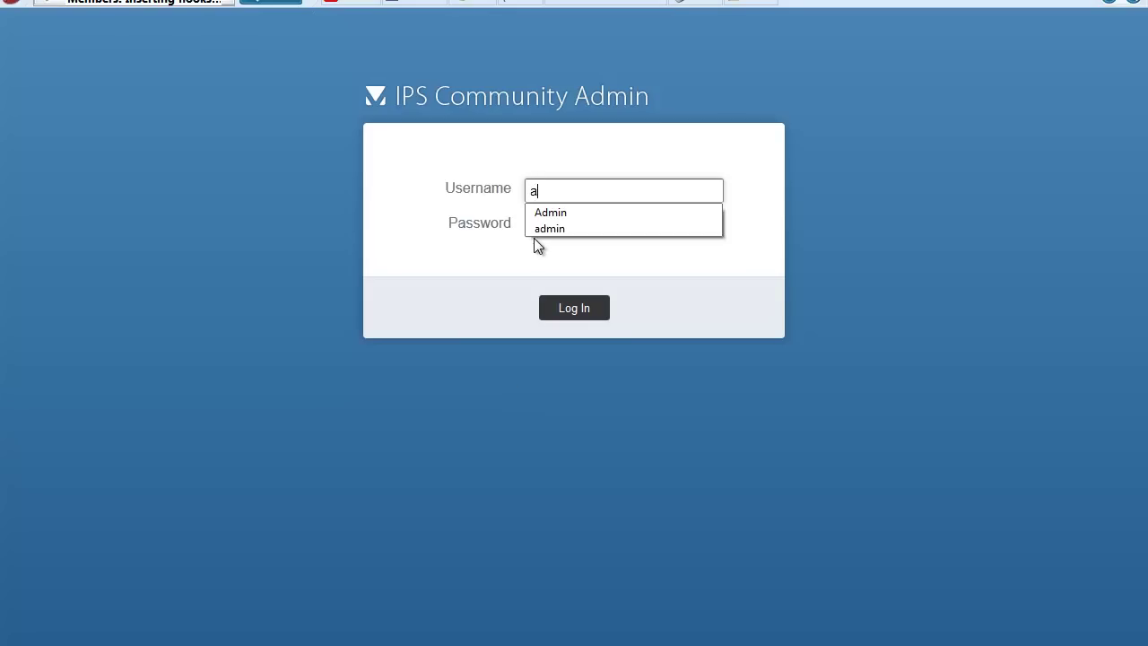
Enter the admin password on the Admin CP login and reach the IP.Board 3.3.3 dashboard.
key("Tab")
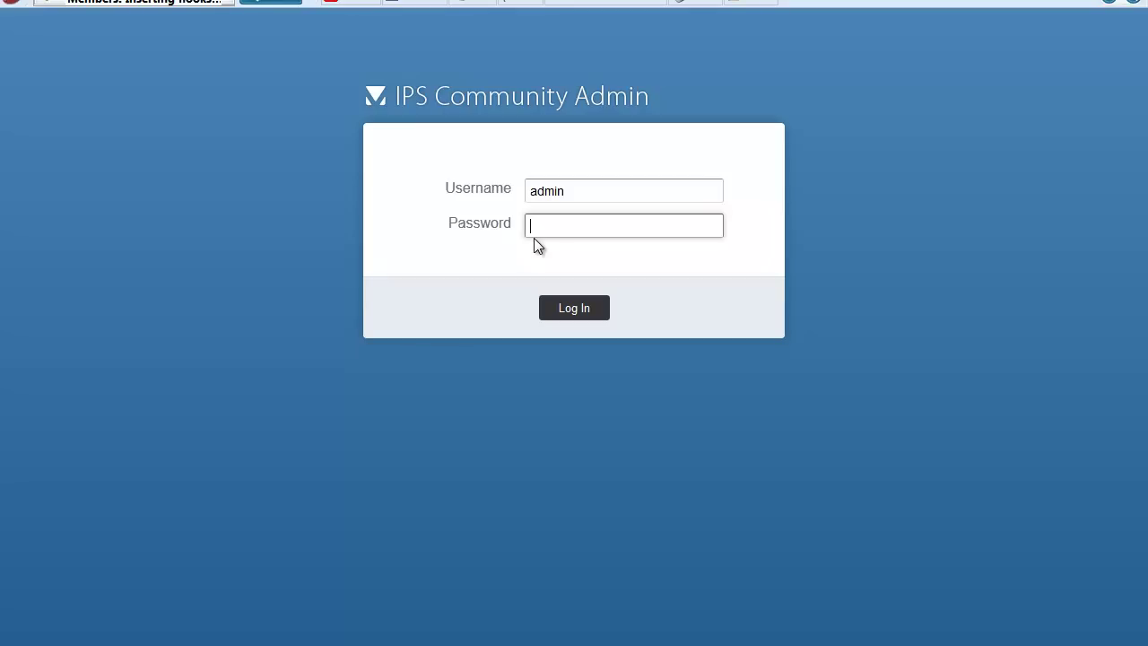
type("••••••••")
left_click(752, 305)
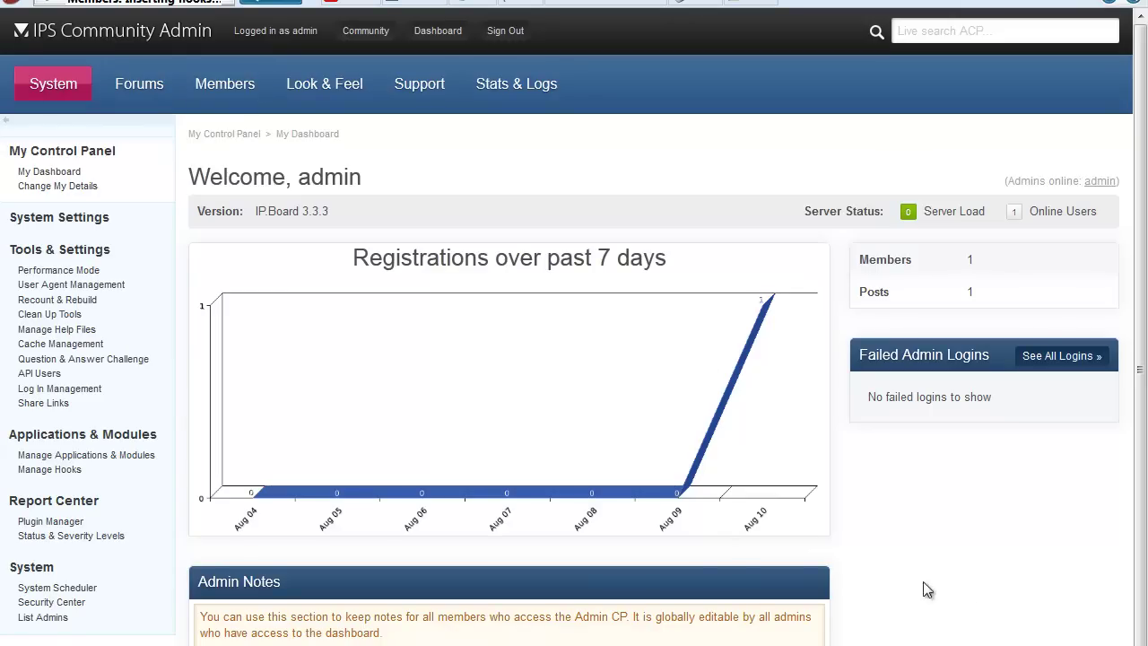
left_click_drag(915, 618, 2, 164)
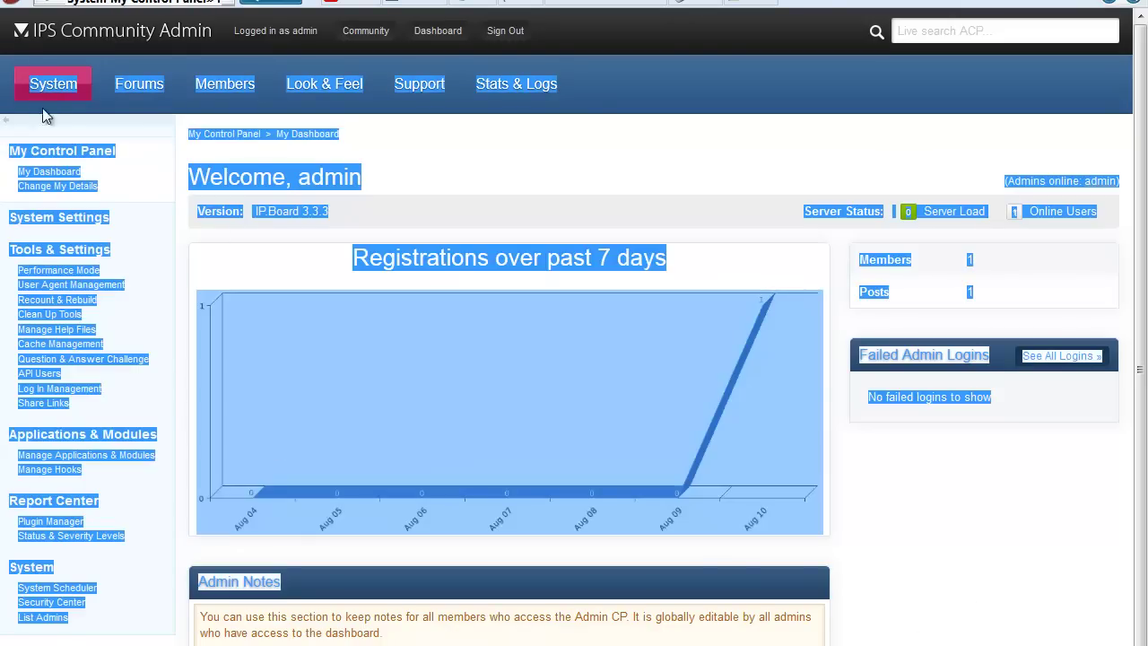
left_click(1061, 621)
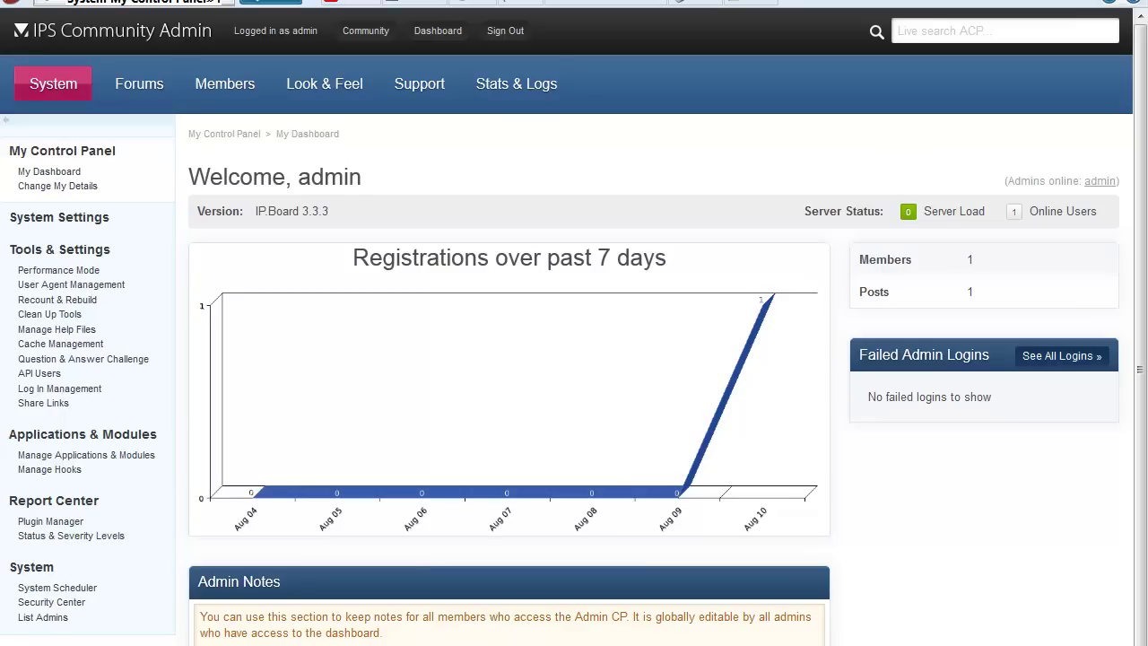